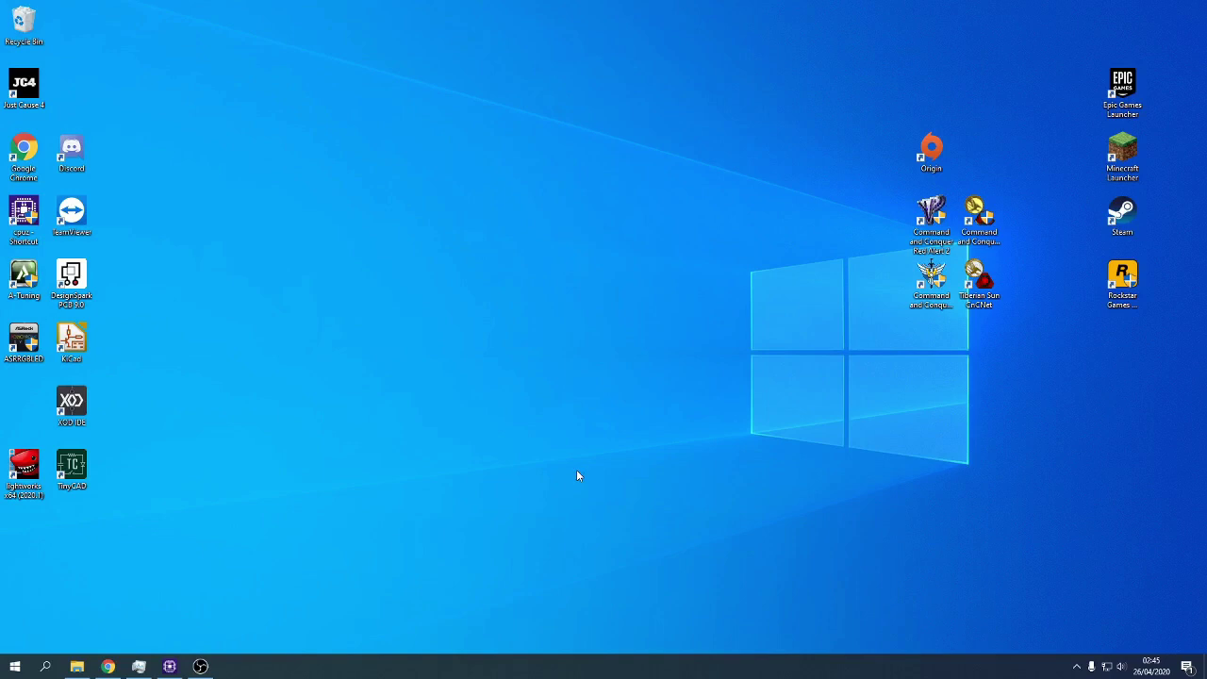
Open Task Manager on its Performance tab to show the Ryzen 5 2600X CPU graphs.
right_click(607, 665)
left_click(655, 601)
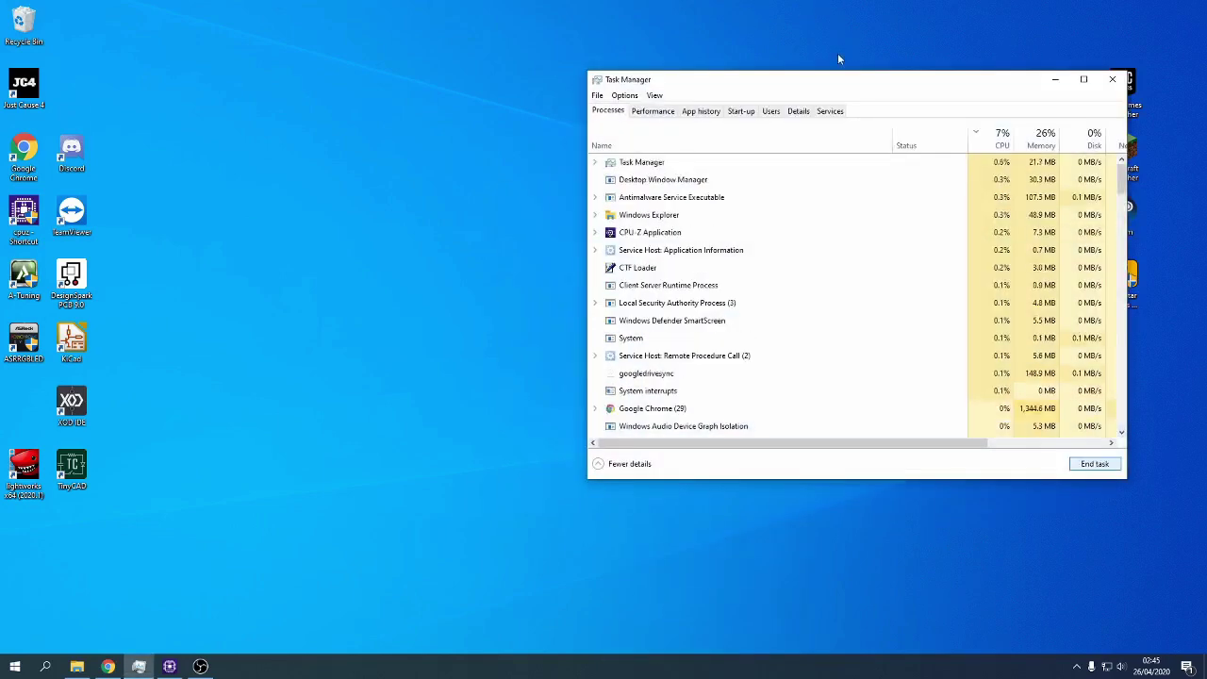
left_click(671, 112)
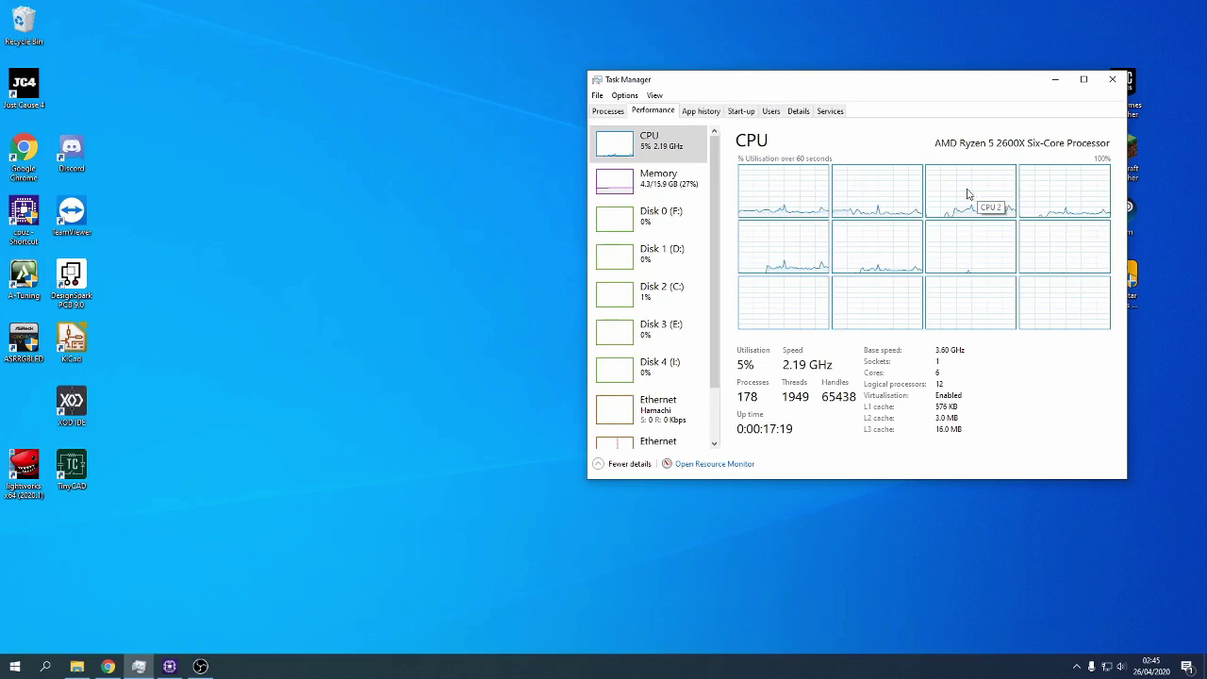
Bring CPU-Z forward and place it to the left of Task Manager.
left_click(208, 666)
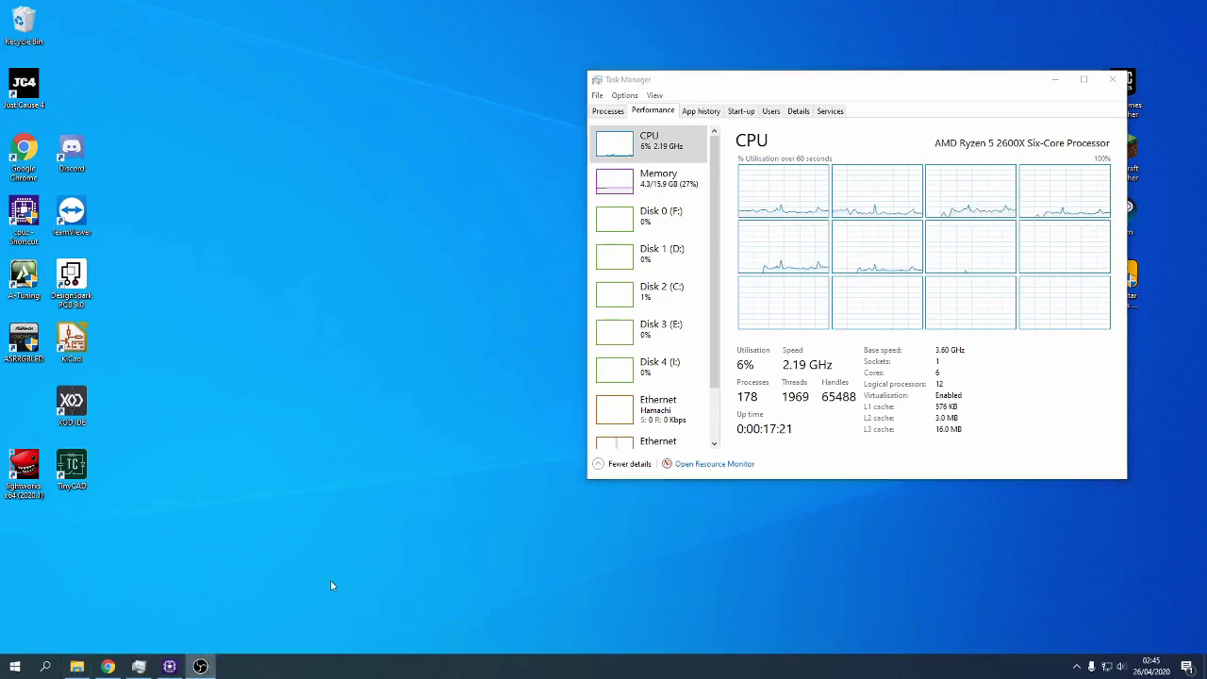
left_click(170, 666)
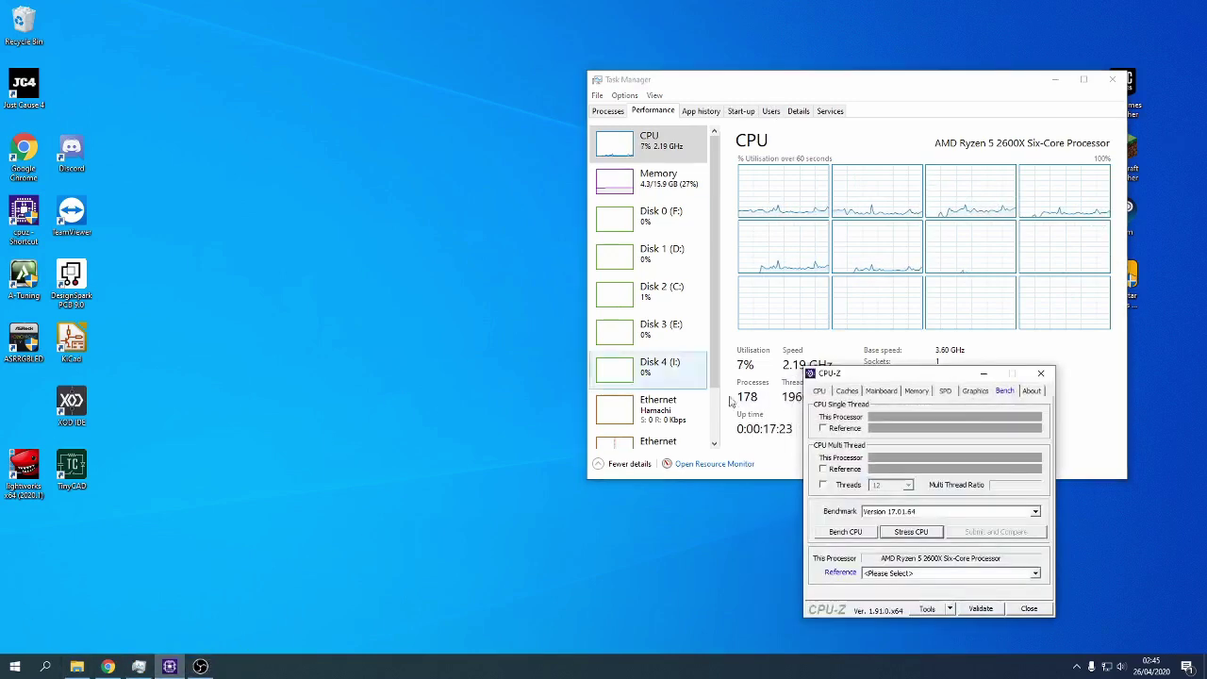
left_click_drag(919, 373, 399, 258)
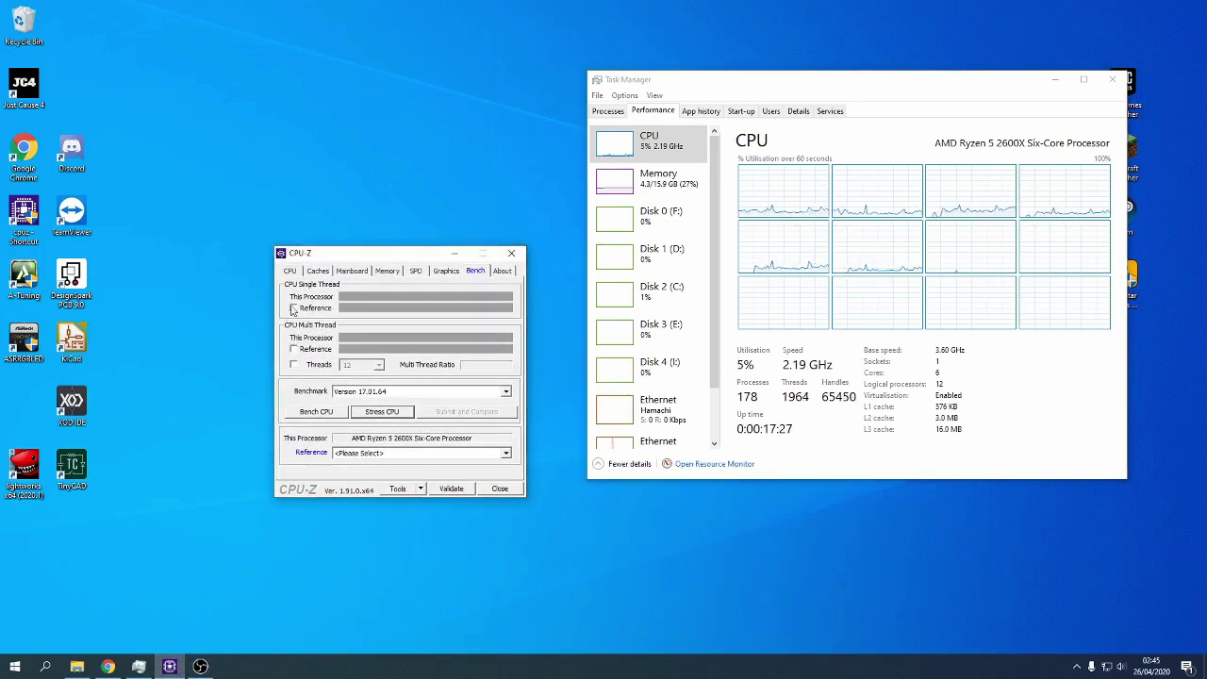
Run the CPU-Z benchmark and compare its scores against the Core 2 Duo E8500 reference.
left_click(328, 413)
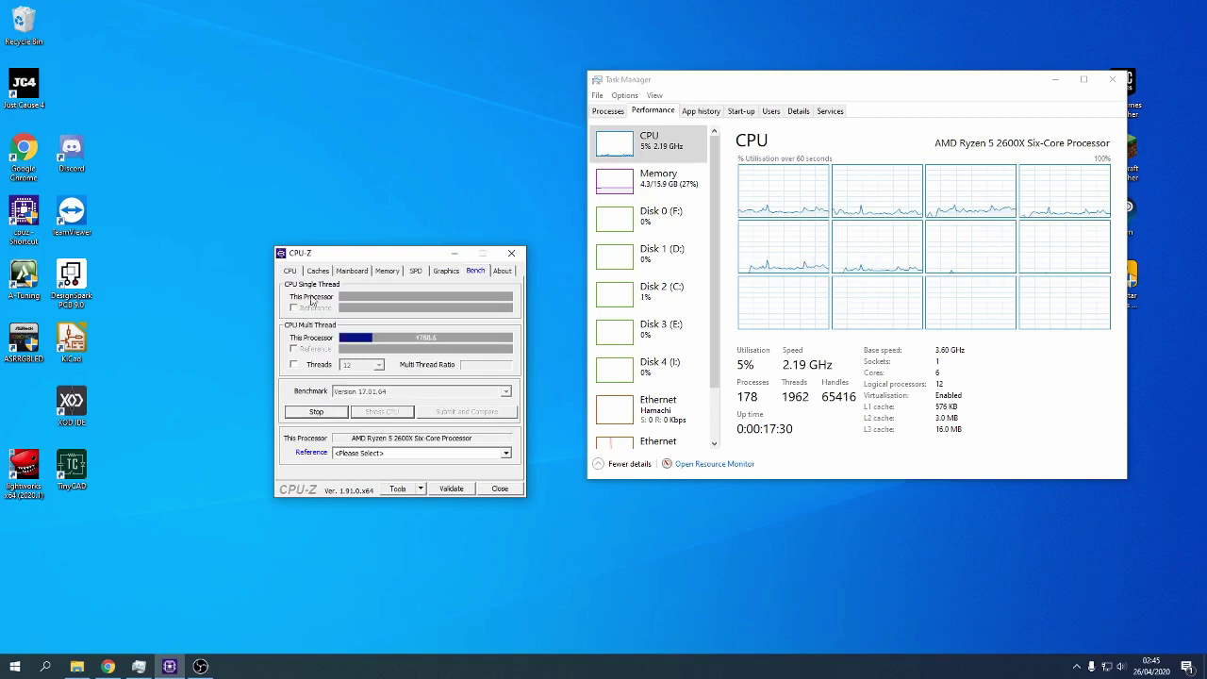
left_click(422, 455)
left_click_drag(511, 482, 510, 493)
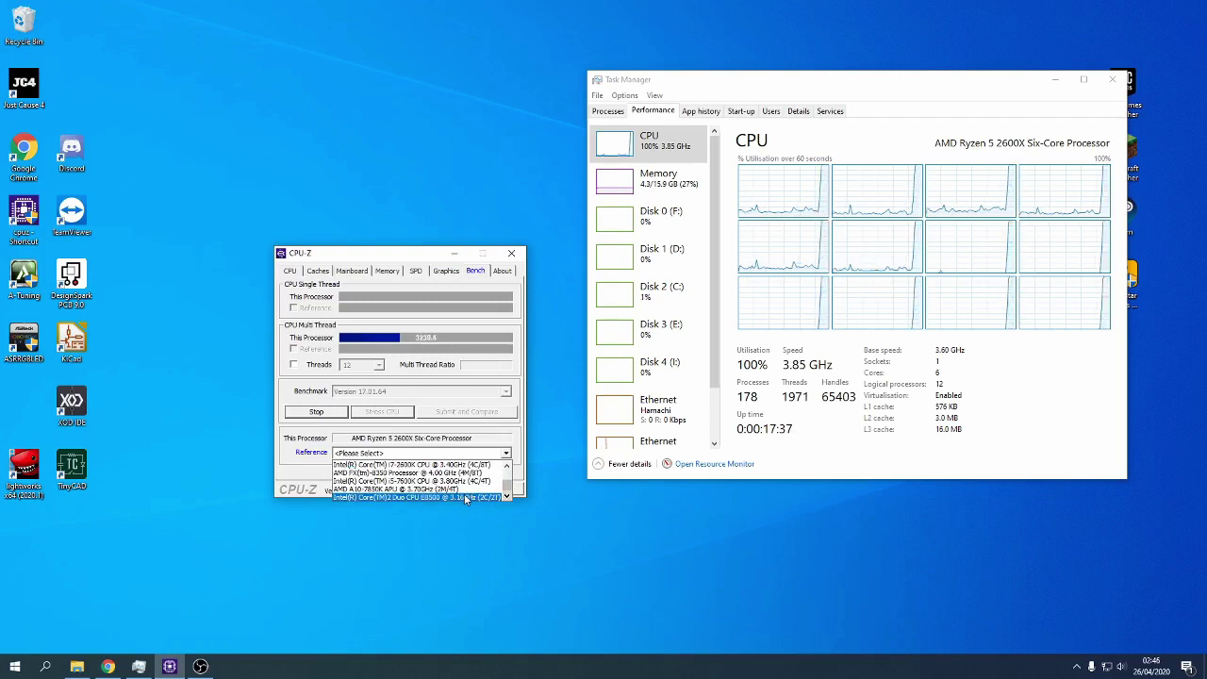
left_click(465, 496)
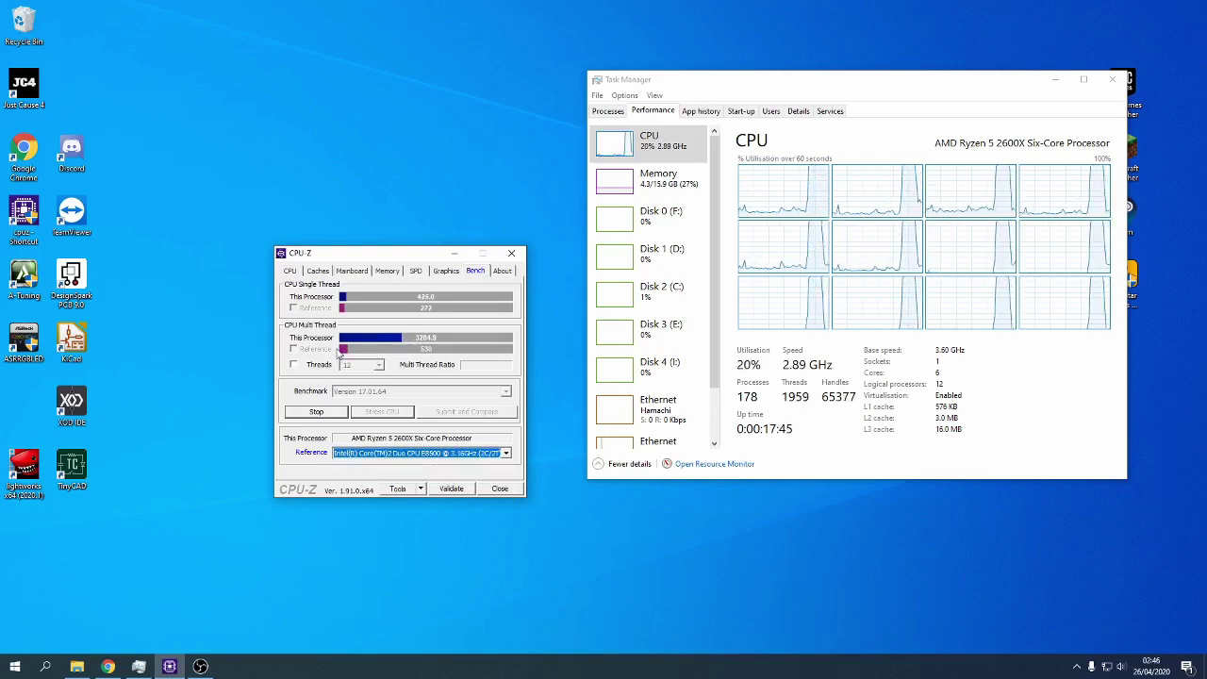
Switch the benchmark reference to the AMD Ryzen 7 2700X.
left_click(435, 450)
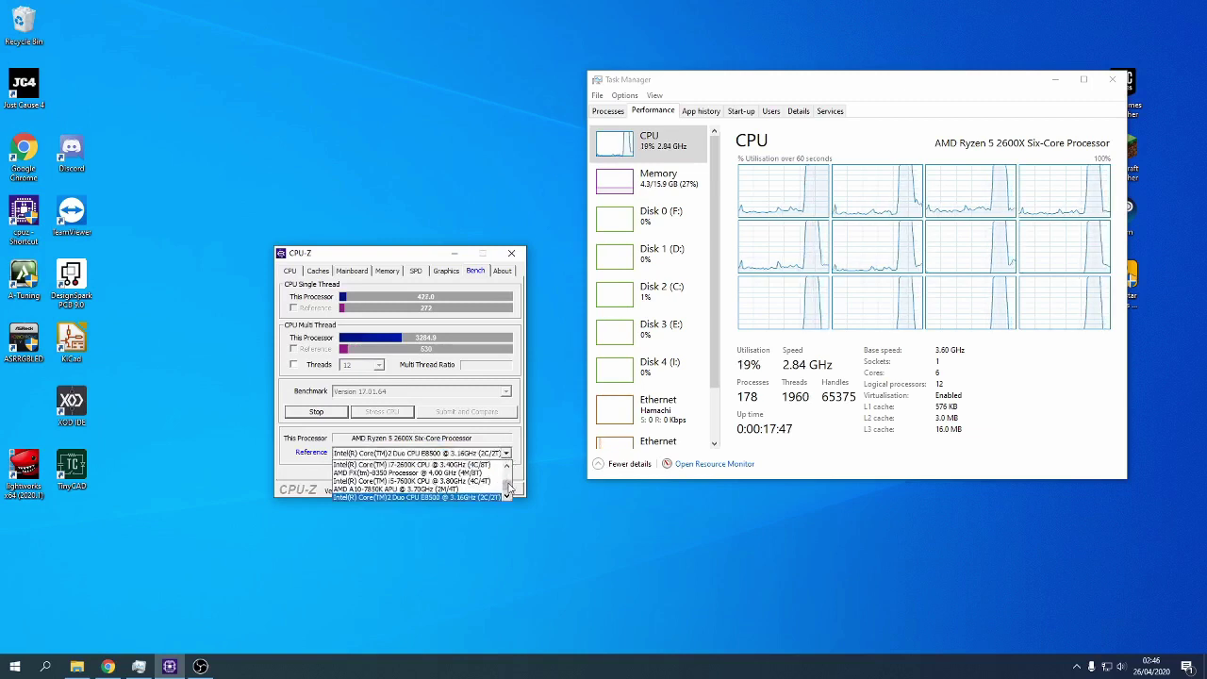
left_click_drag(507, 469, 506, 478)
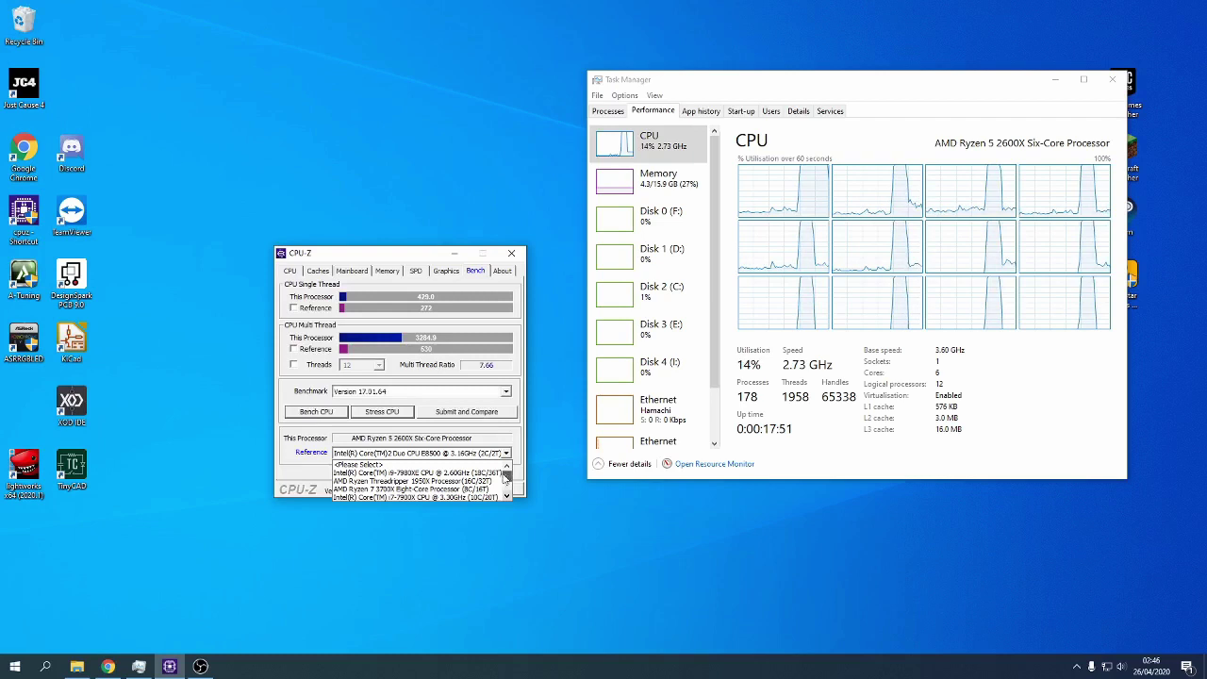
left_click(506, 496)
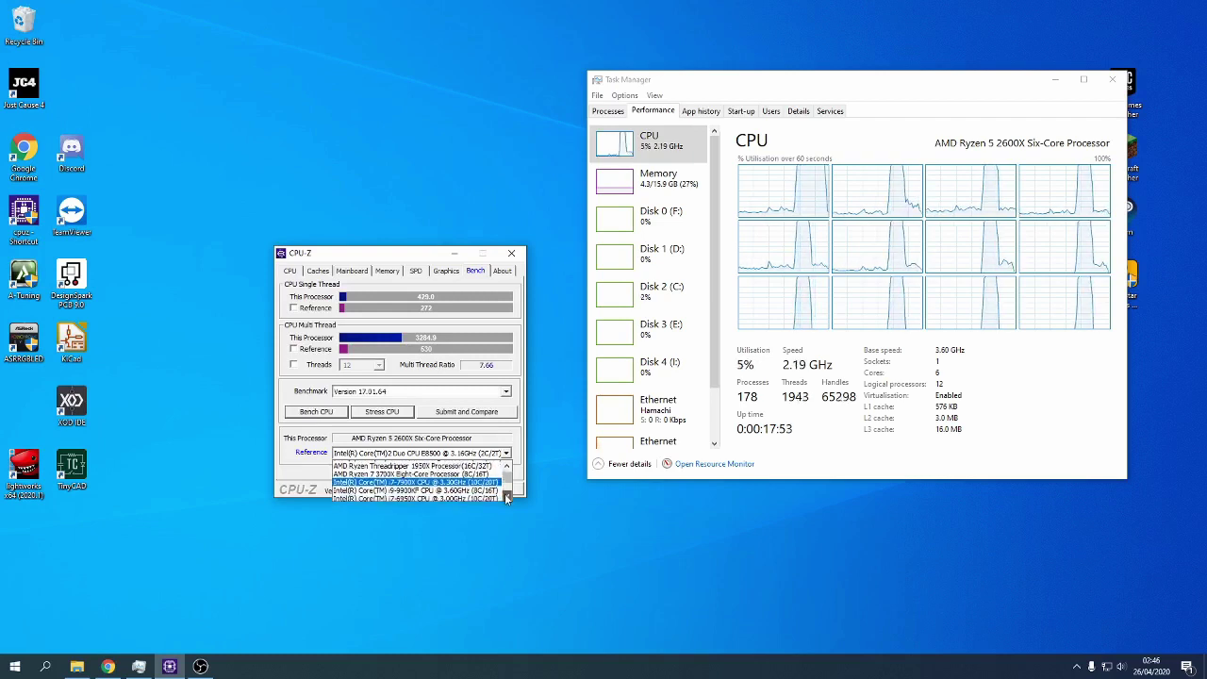
left_click(506, 495)
left_click(506, 496)
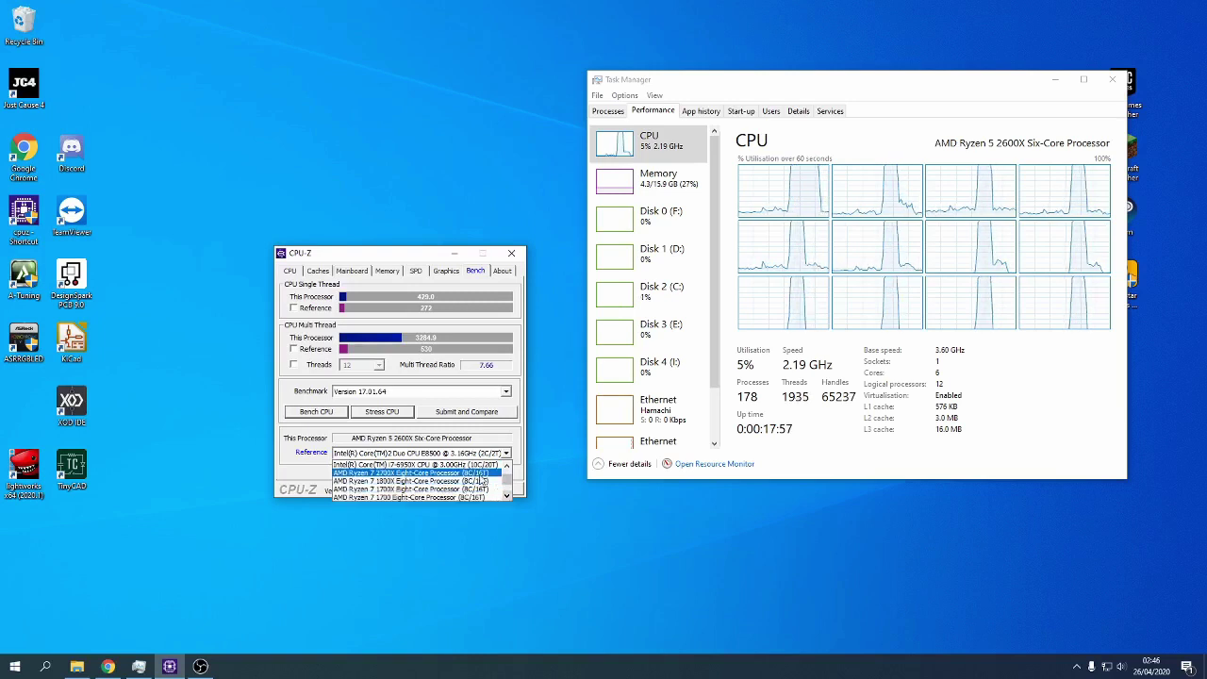
left_click(479, 476)
Compare against the AMD Ryzen 5 1600 reference (364 and 3108), then nudge CPU-Z up-left.
left_click(505, 454)
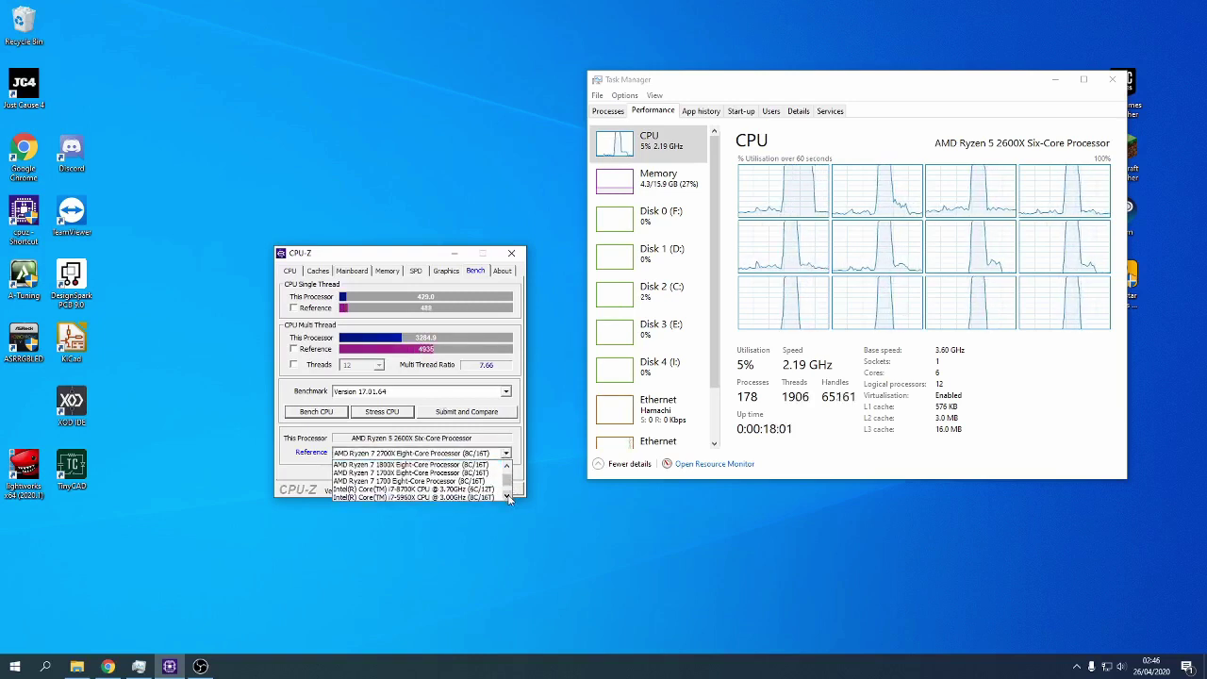
left_click(508, 495)
left_click(507, 495)
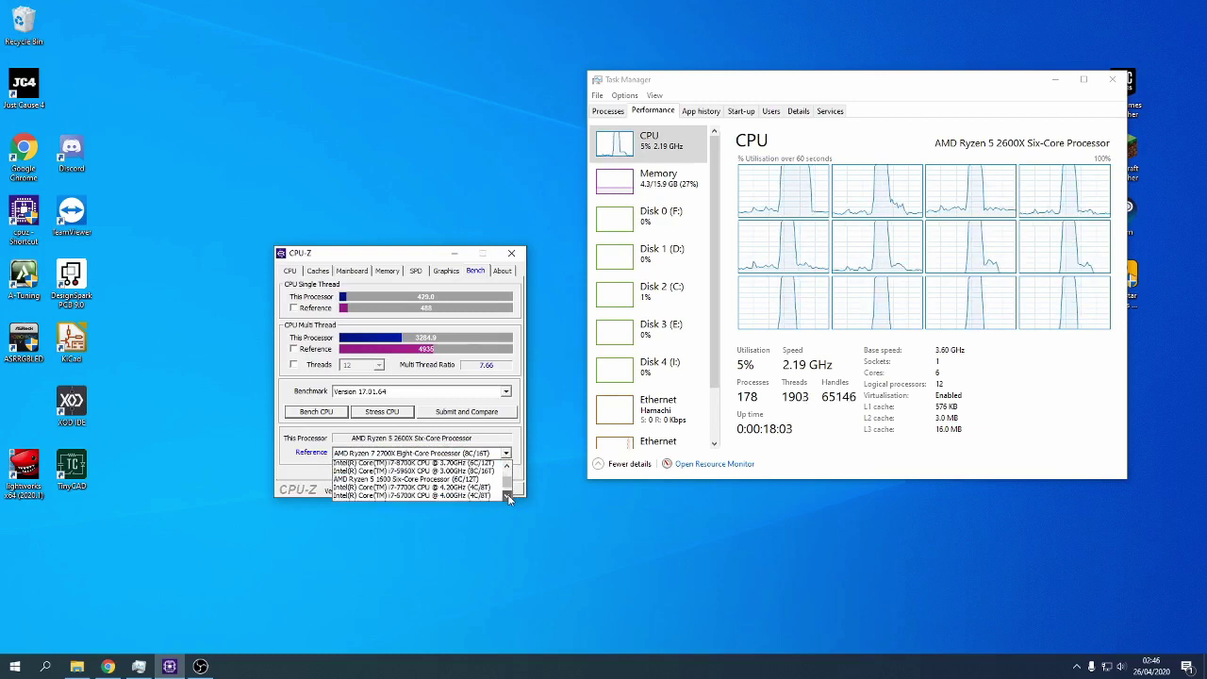
left_click(507, 496)
left_click(508, 497)
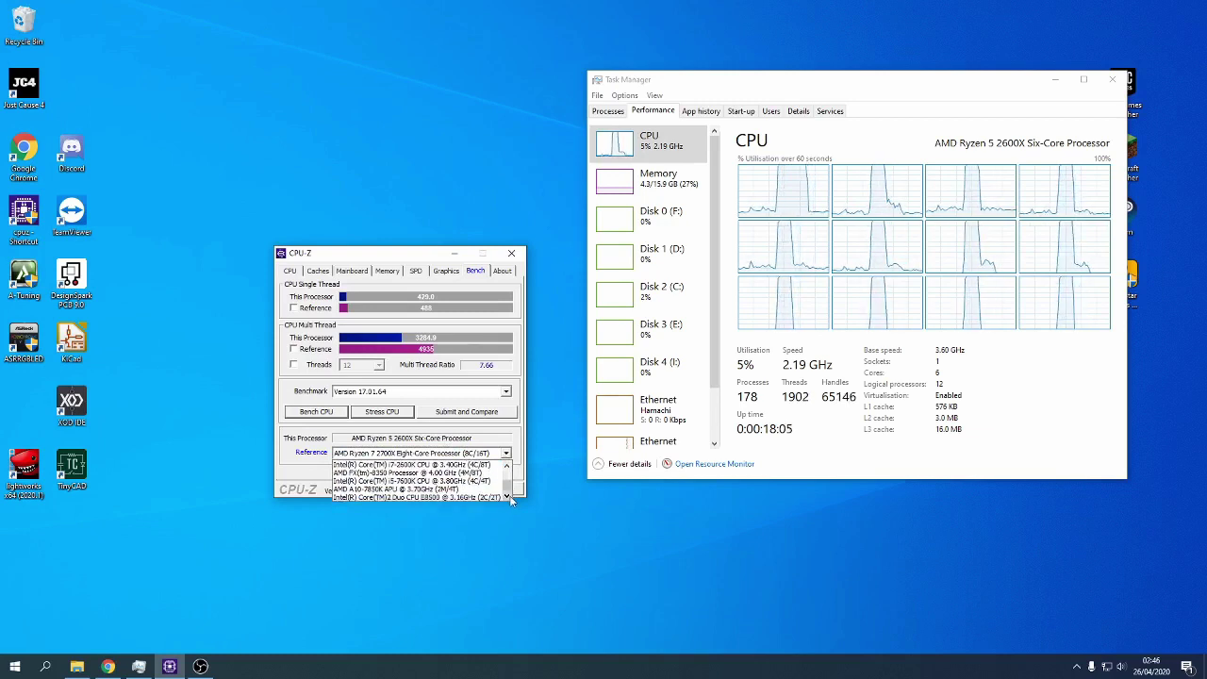
left_click(508, 466)
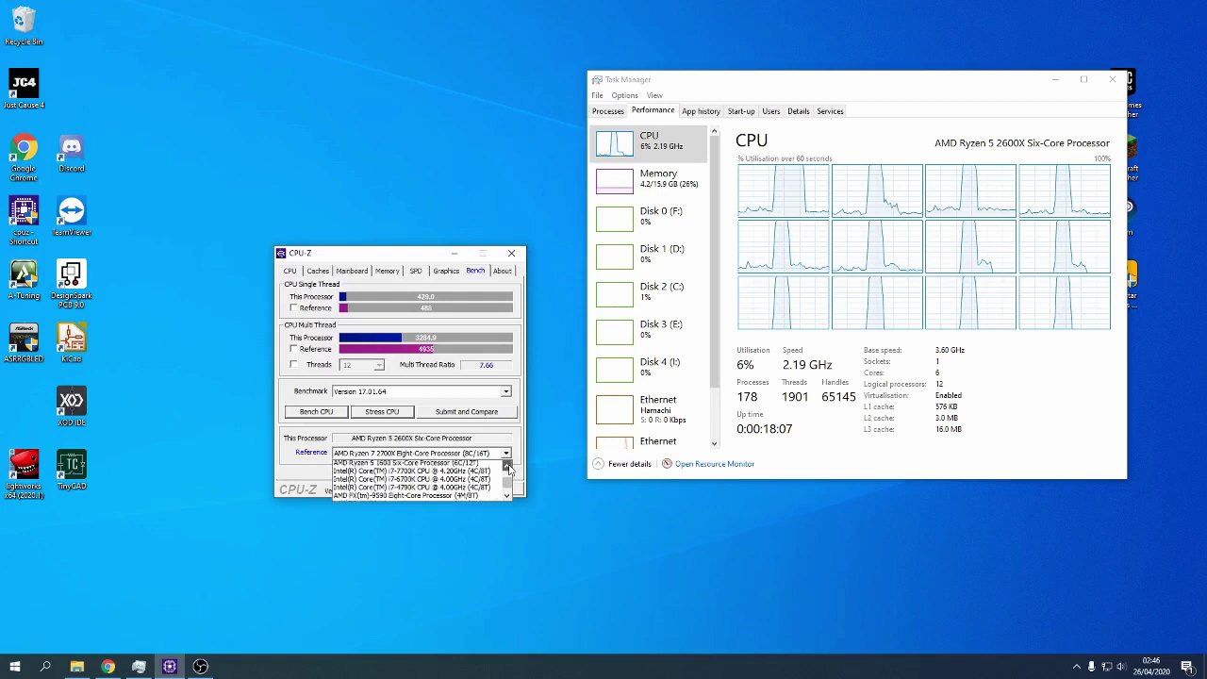
left_click(454, 463)
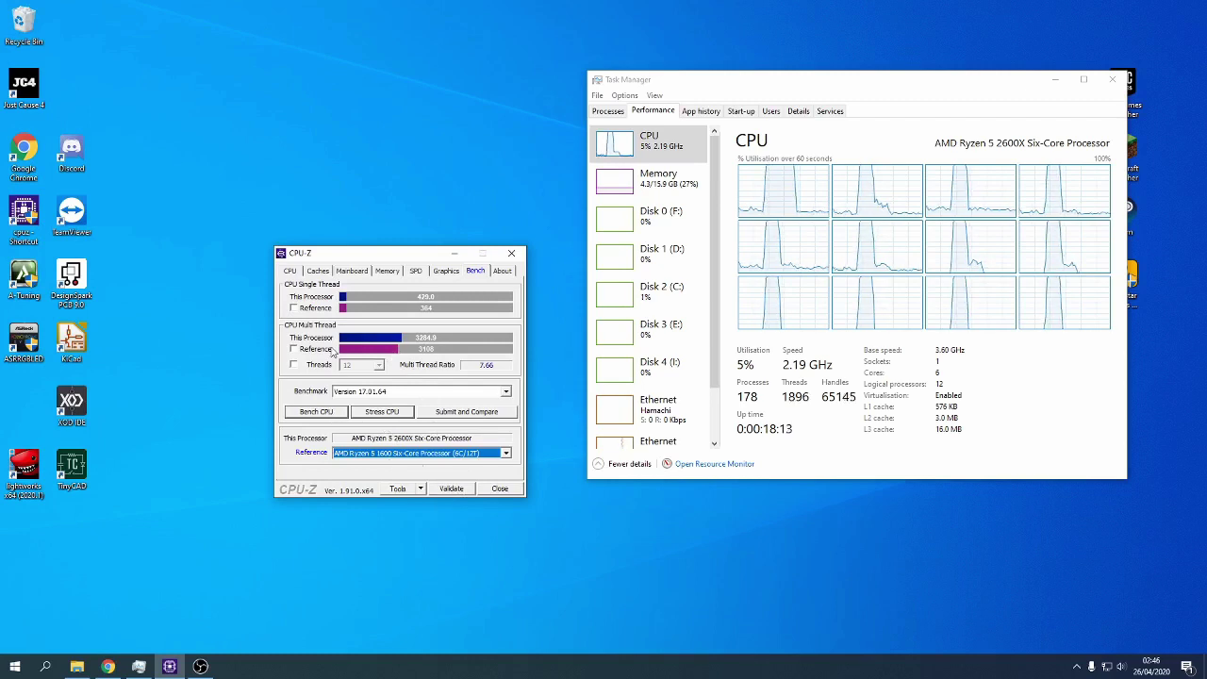
left_click_drag(415, 248, 393, 212)
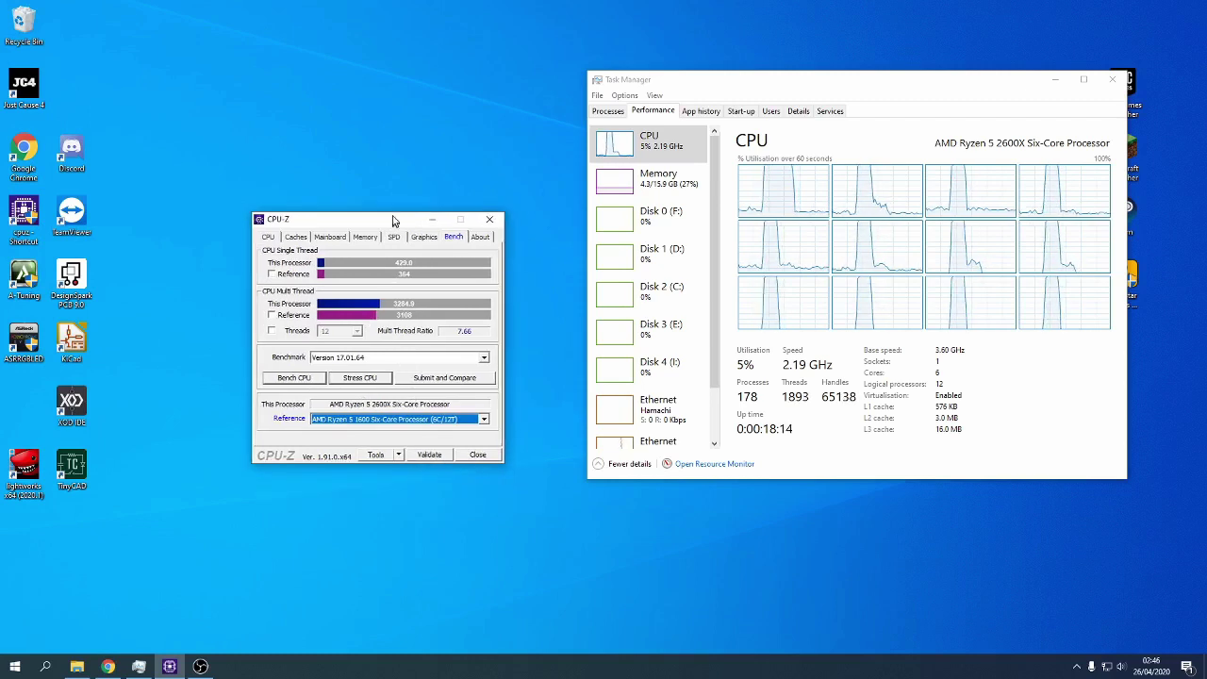
Stress the CPU in CPU-Z until usage hits 100% (about 3296 points), then stop it.
left_click(360, 376)
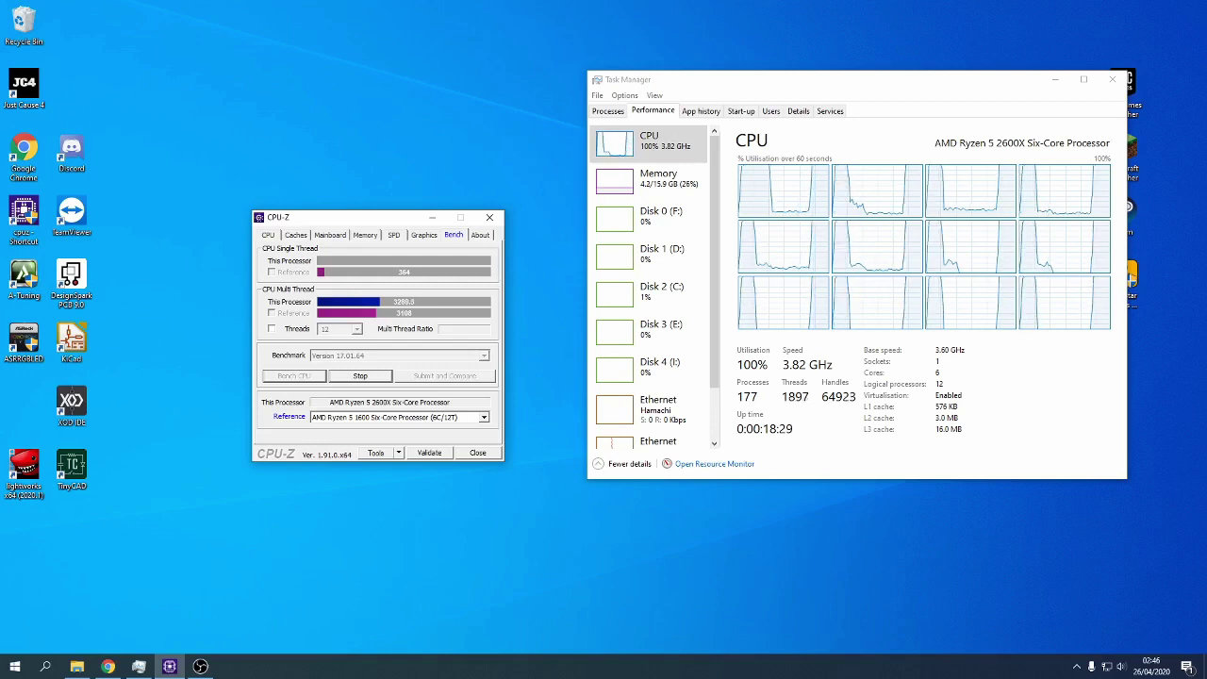
left_click(360, 375)
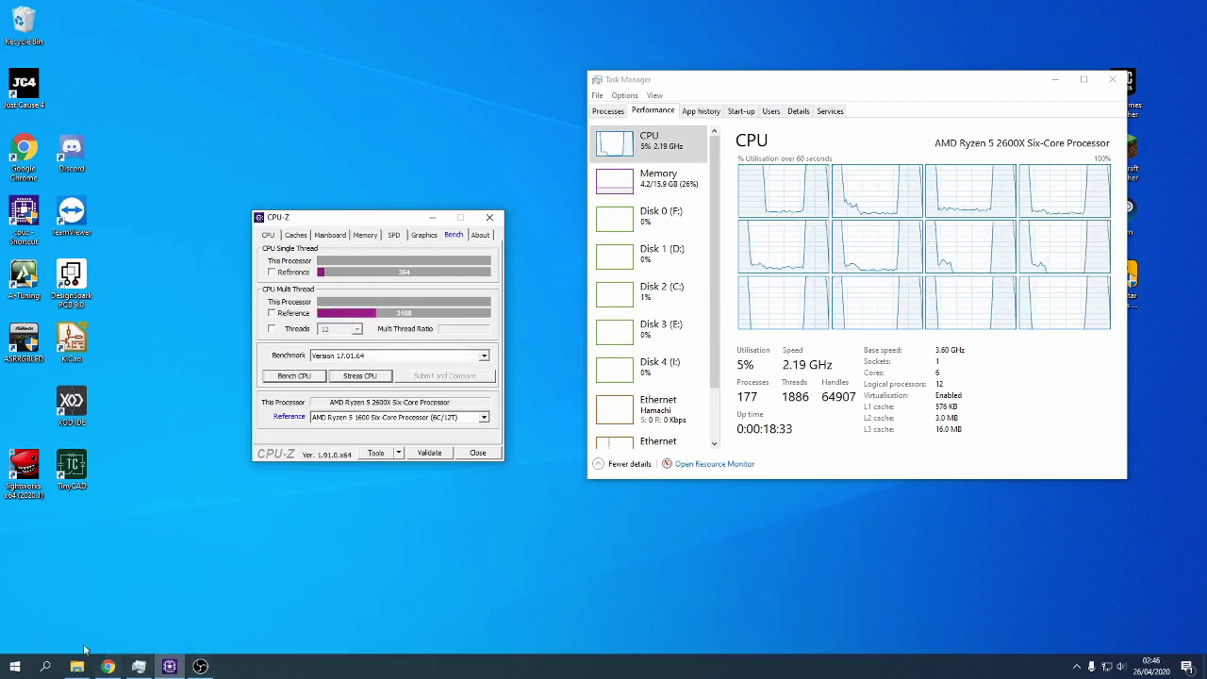
Launch Lightworks and open the New PC project with its CPU Unboxing sequence.
left_click(23, 467)
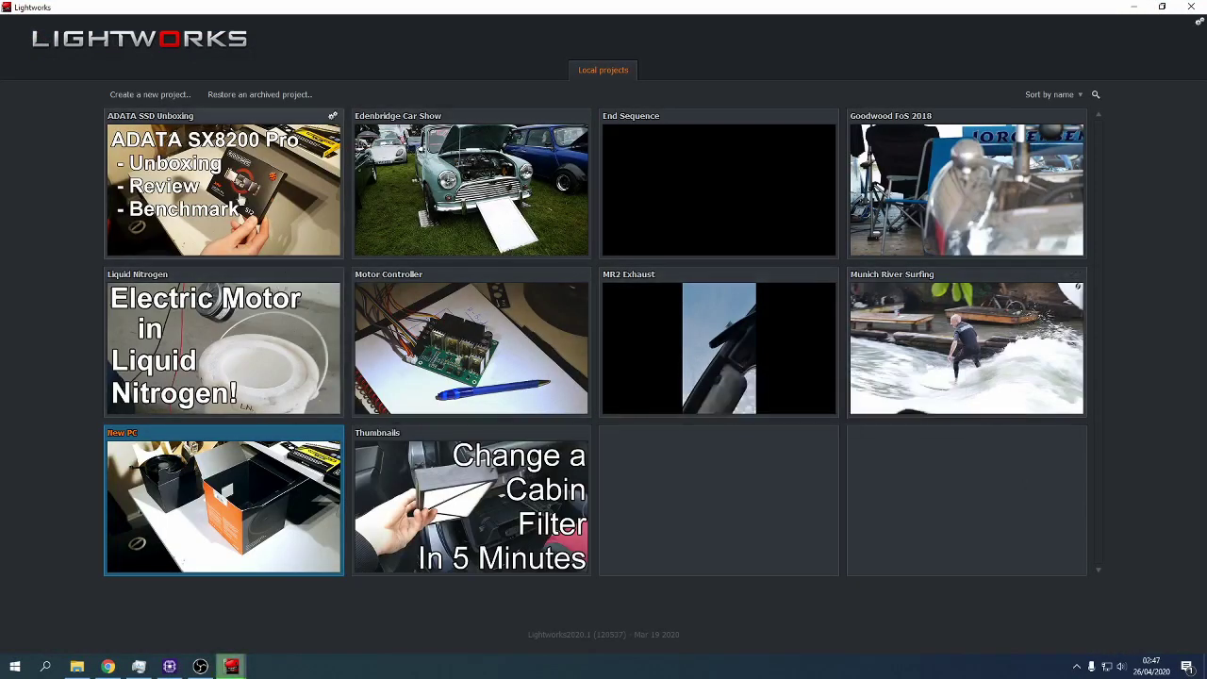
left_click(265, 490)
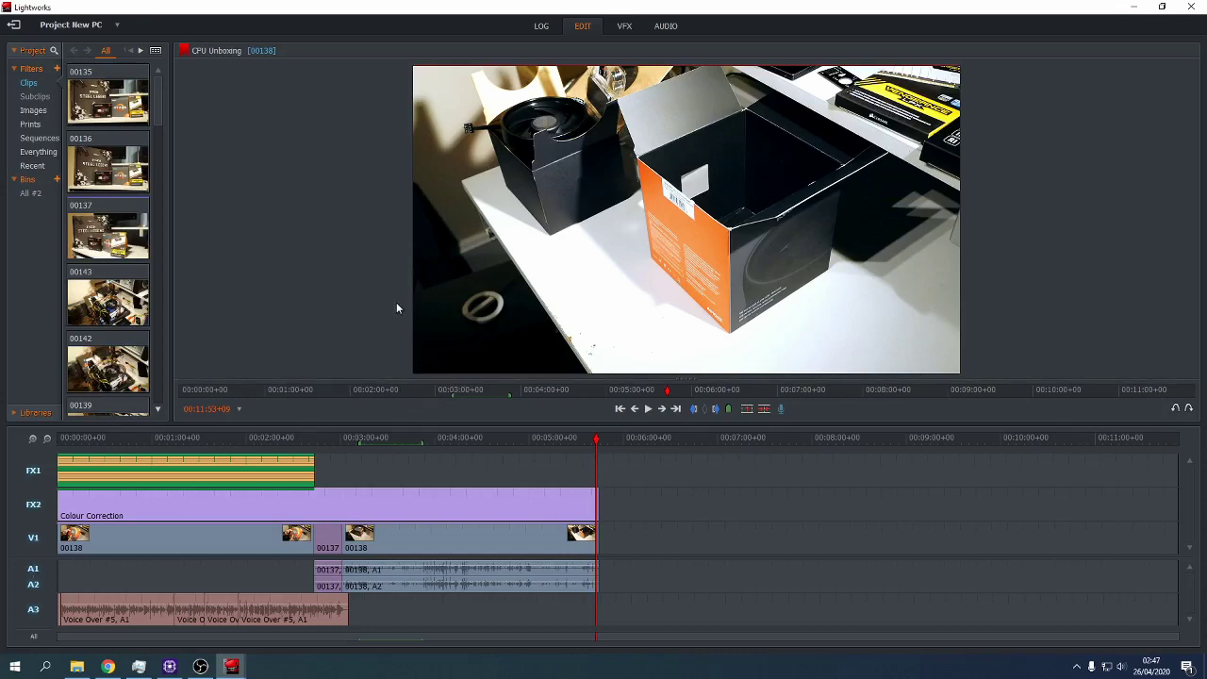
Scrub the CPU Unboxing edit between about 00:02:50 and 00:04:48, then minimize Lightworks.
mouse_move(541, 437)
left_mouse_down()
mouse_move(349, 439)
mouse_move(560, 449)
mouse_move(277, 439)
mouse_move(493, 440)
mouse_move(280, 440)
mouse_move(347, 441)
left_mouse_up()
left_click(139, 667)
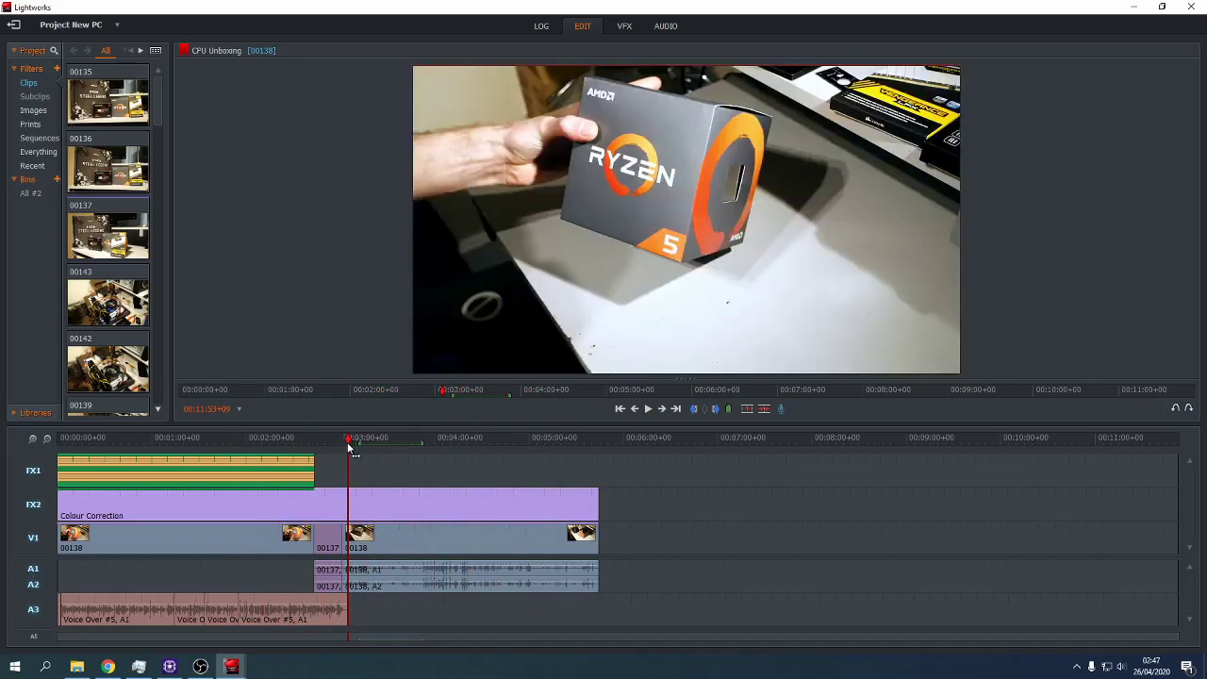
mouse_move(348, 446)
left_mouse_down()
mouse_move(314, 441)
mouse_move(516, 447)
left_mouse_up()
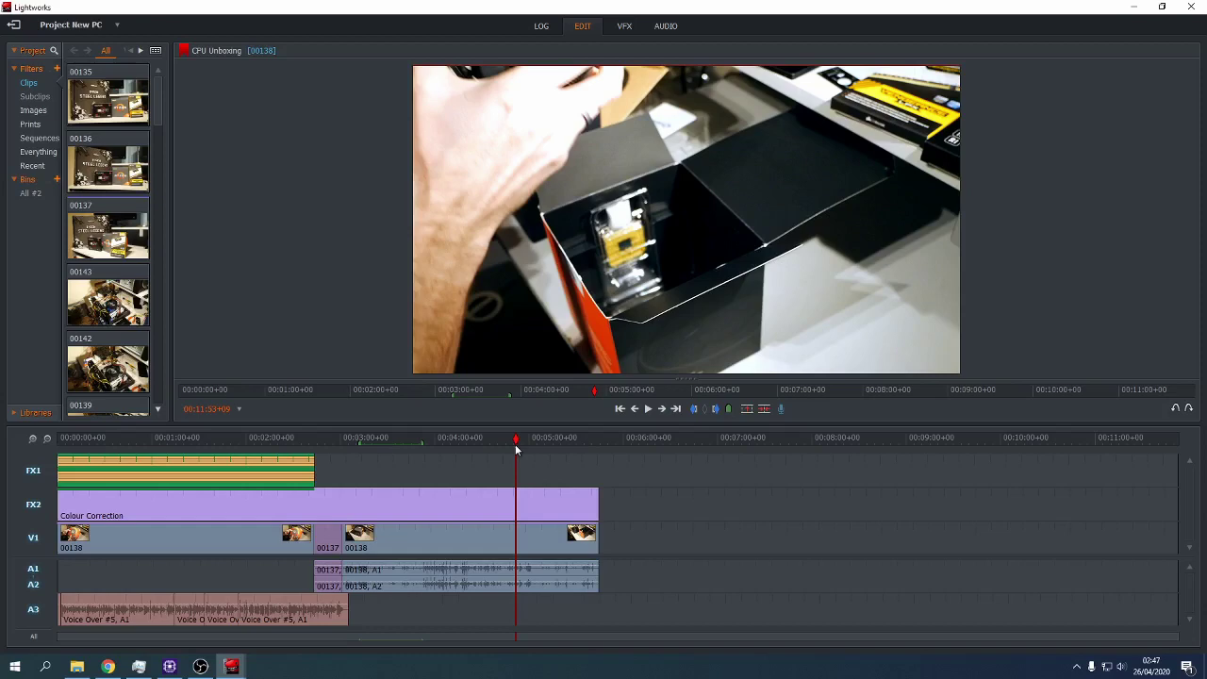
mouse_move(516, 449)
left_mouse_down()
mouse_move(449, 445)
mouse_move(509, 442)
left_mouse_up()
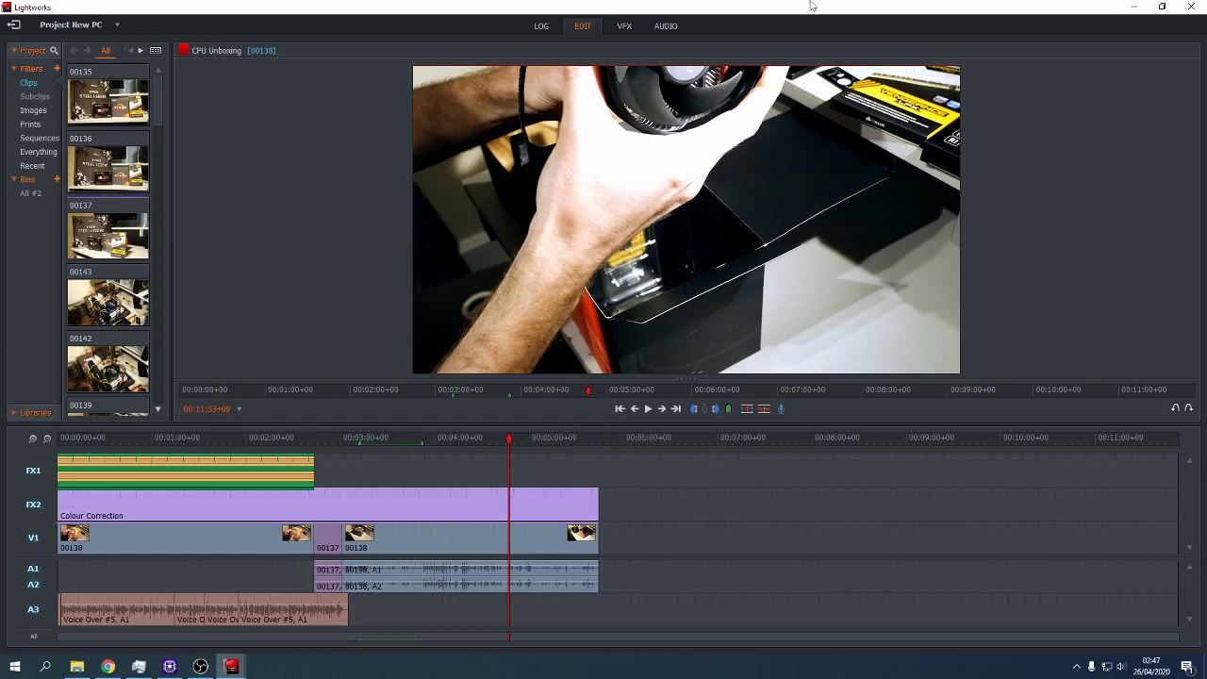
left_click(1133, 6)
left_click(824, 540)
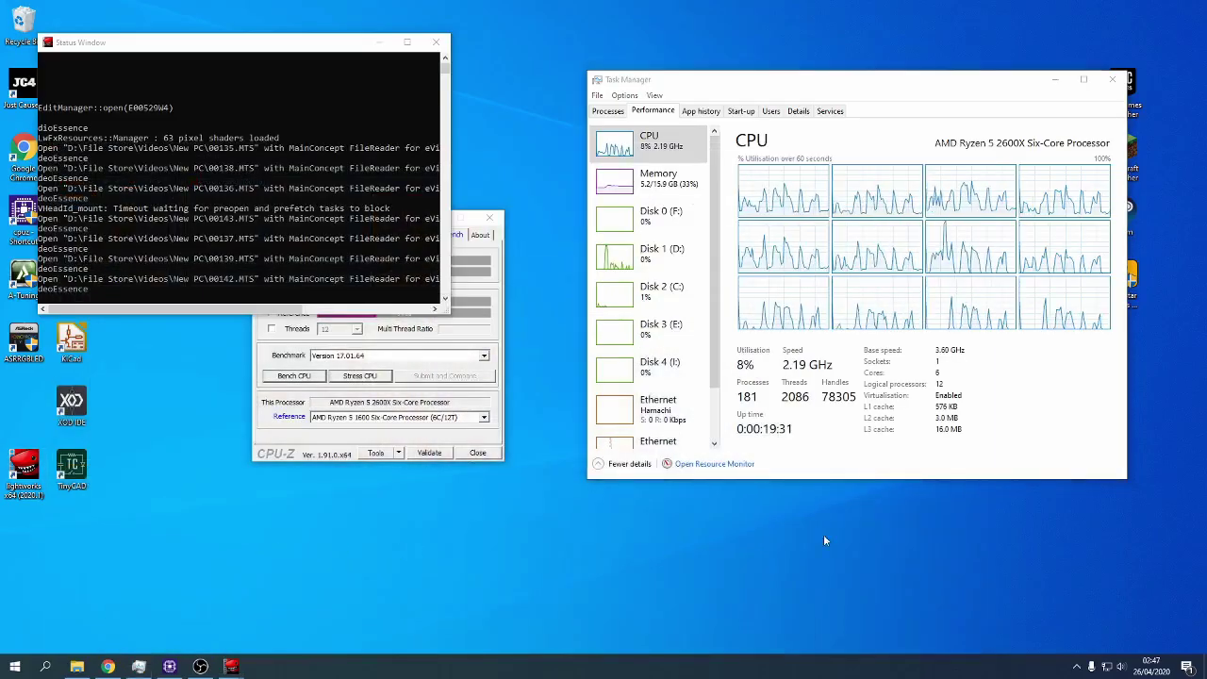
Launch ASRock A-Tuning from the tray and minimize the Lightworks status log and CPU-Z.
left_click(1075, 666)
double_click(1094, 642)
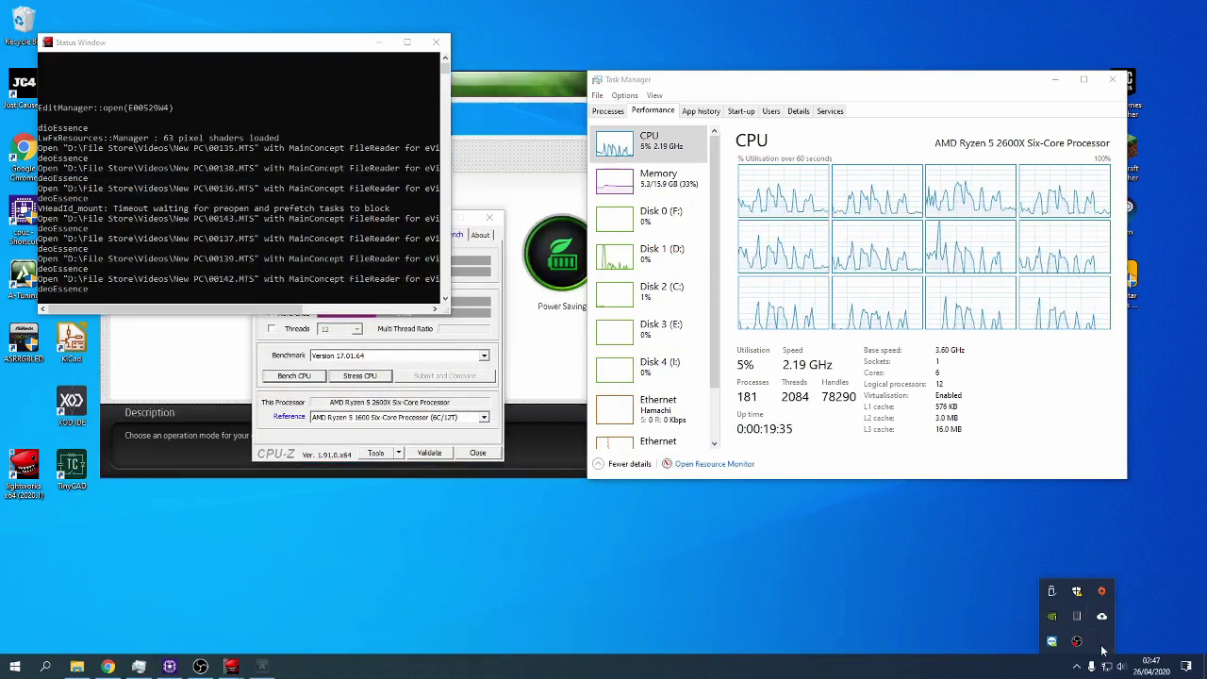
left_click(375, 42)
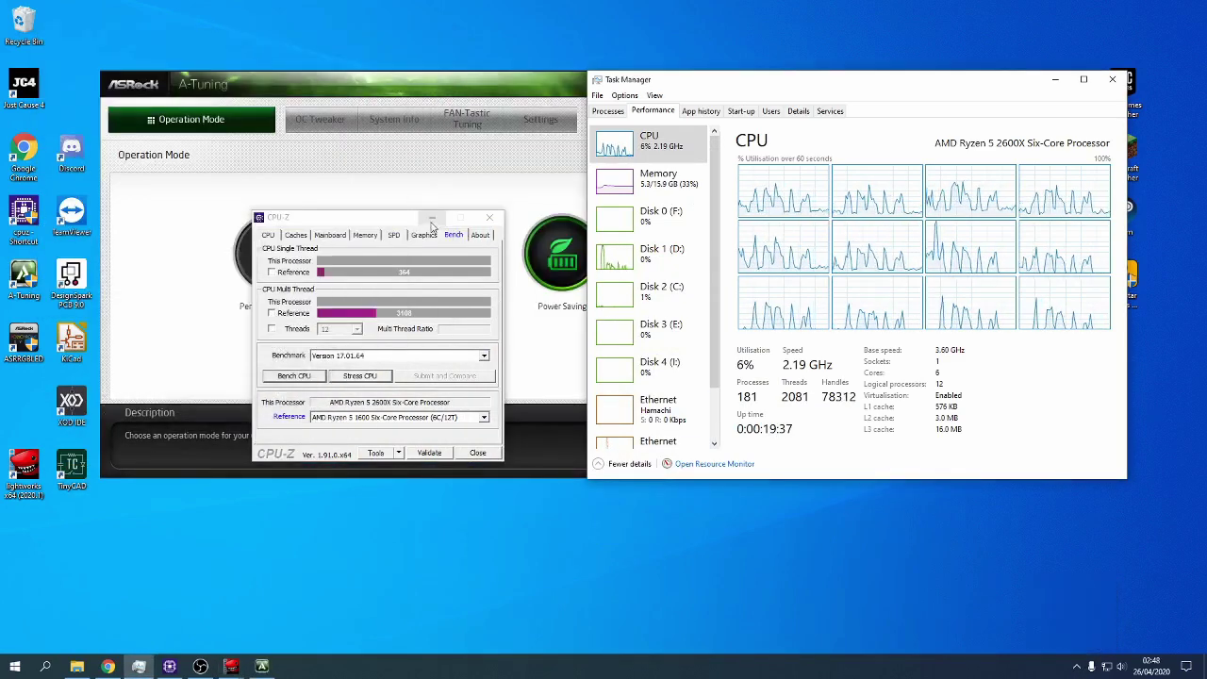
left_click(435, 221)
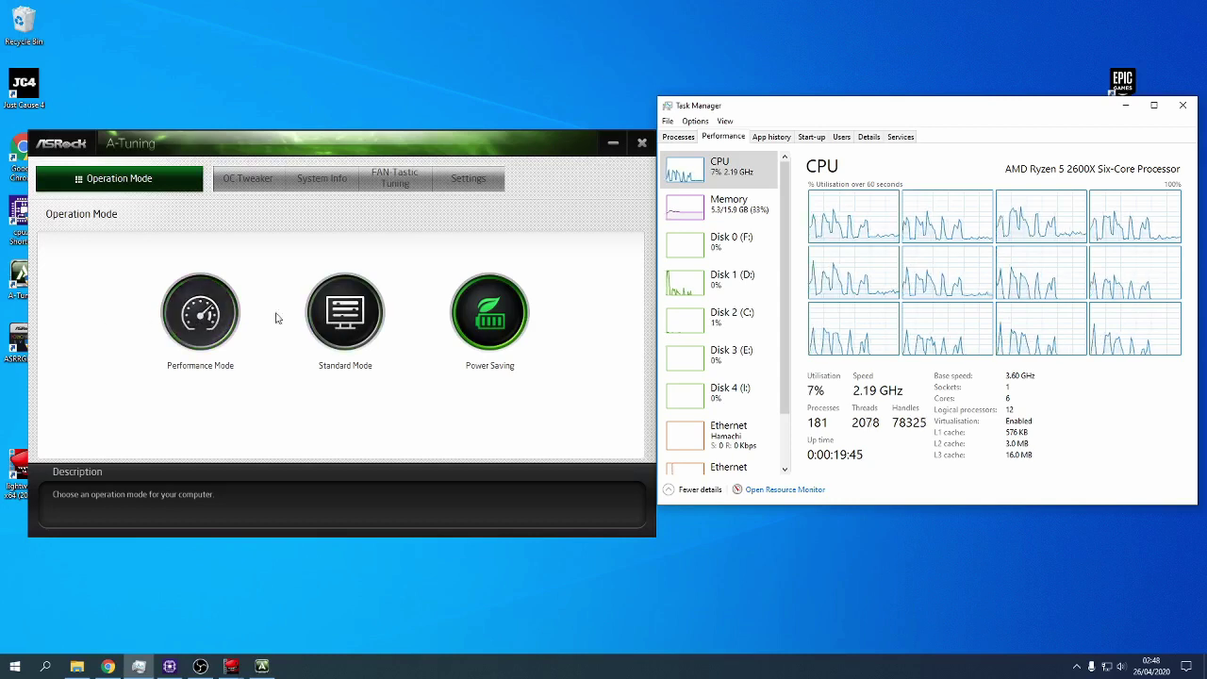
Switch A-Tuning to Performance Mode, lifting the CPU to 4.03 GHz, and reposition CPU-Z below it.
left_click(209, 319)
left_click(432, 363)
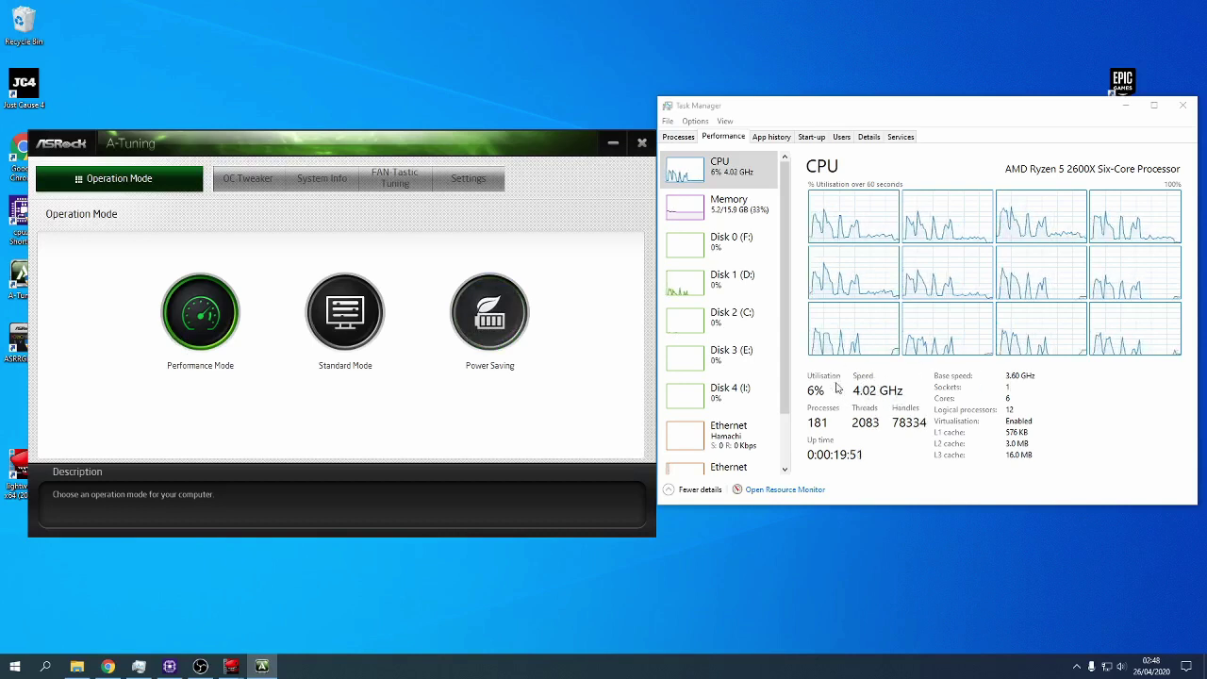
left_click_drag(311, 141, 290, 47)
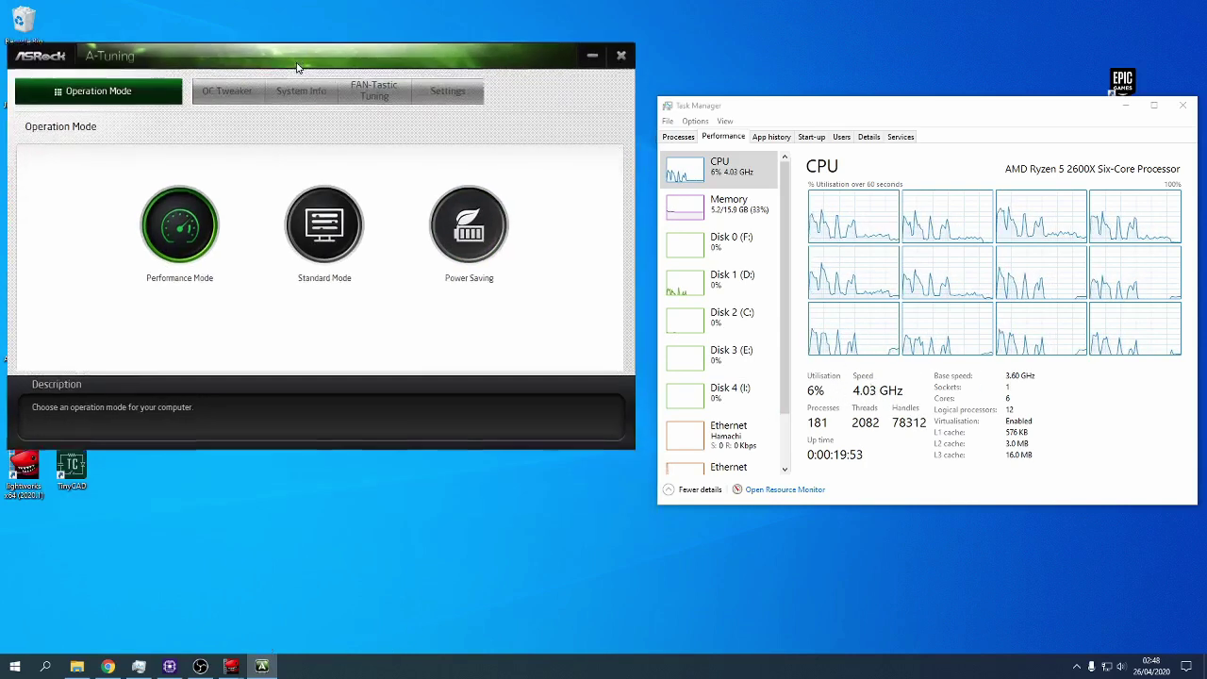
left_click(168, 667)
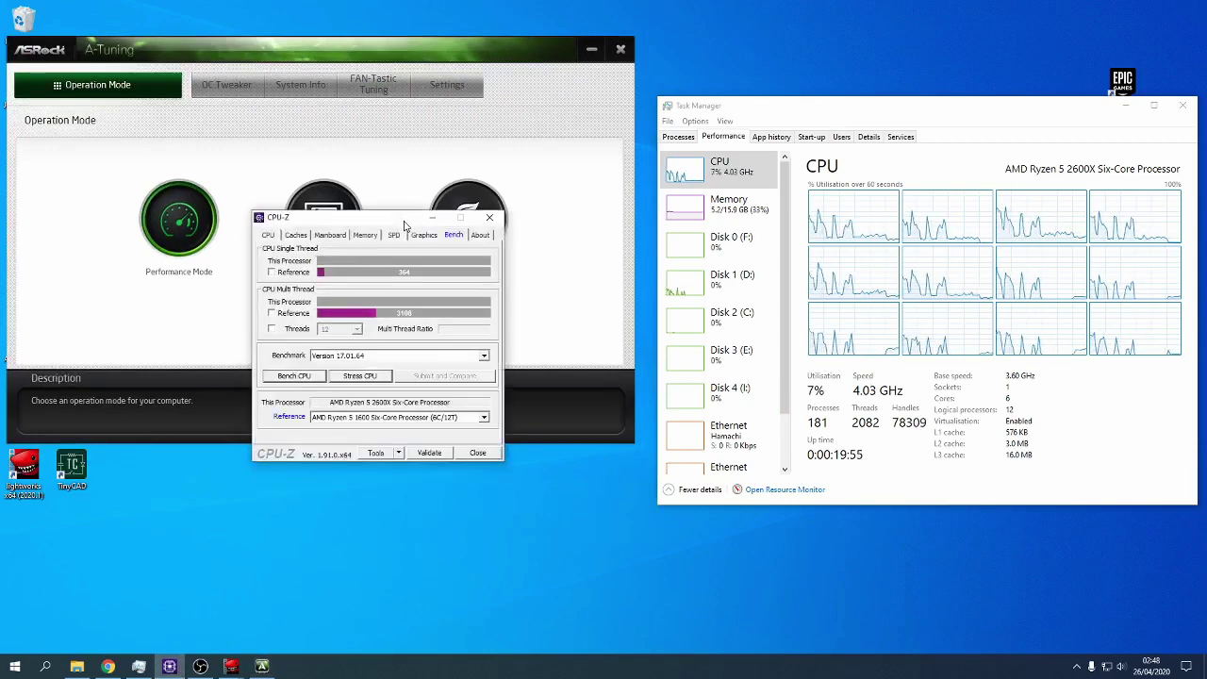
mouse_move(405, 222)
left_mouse_down()
mouse_move(406, 423)
mouse_move(452, 404)
left_mouse_up()
Start the CPU-Z stress test and switch A-Tuning to Power Saving mode.
left_click(406, 557)
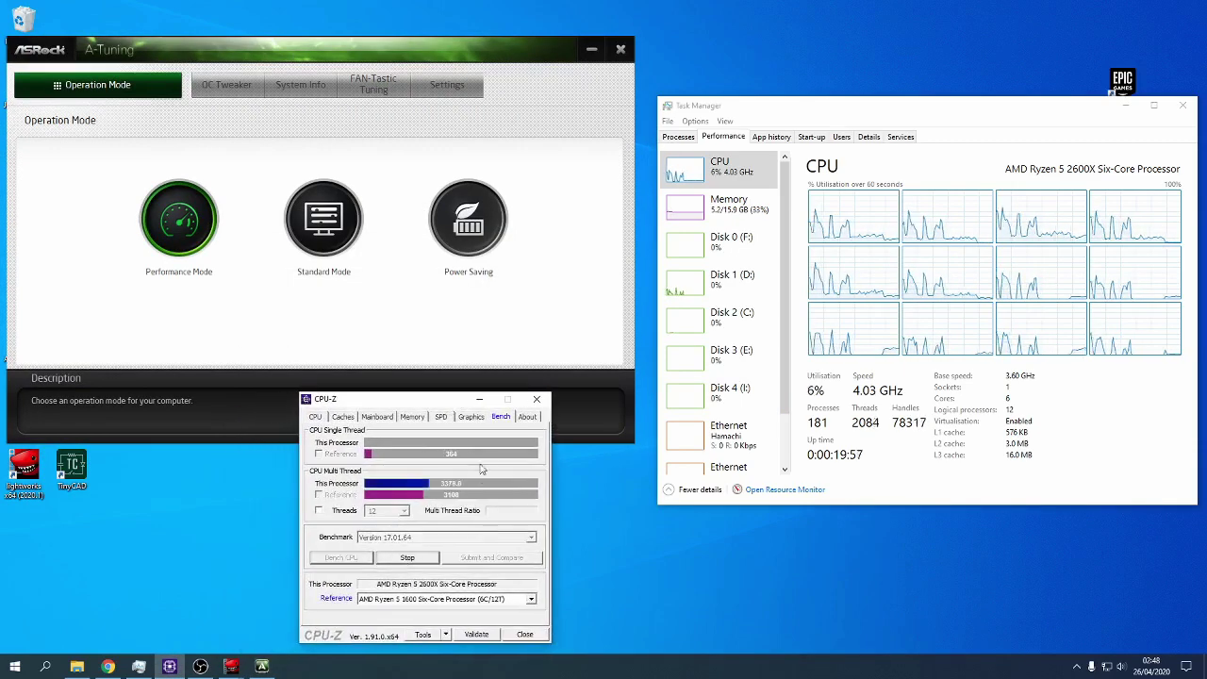
left_click_drag(505, 40, 532, 14)
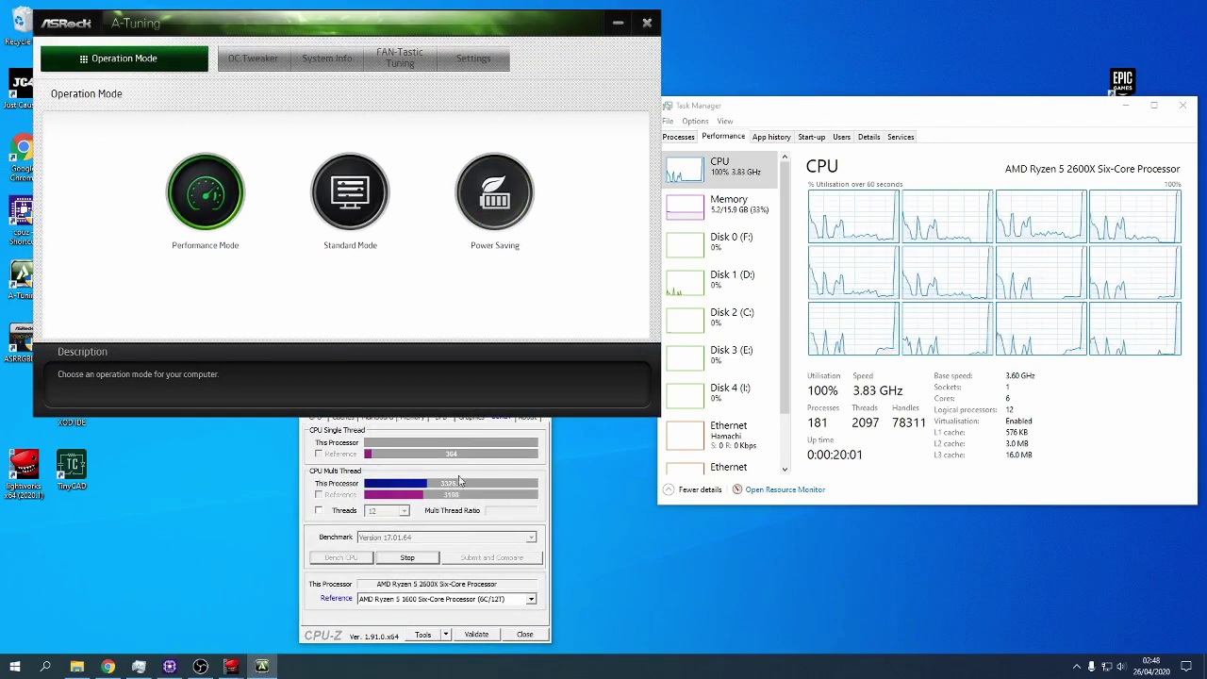
left_click(500, 196)
left_click(465, 245)
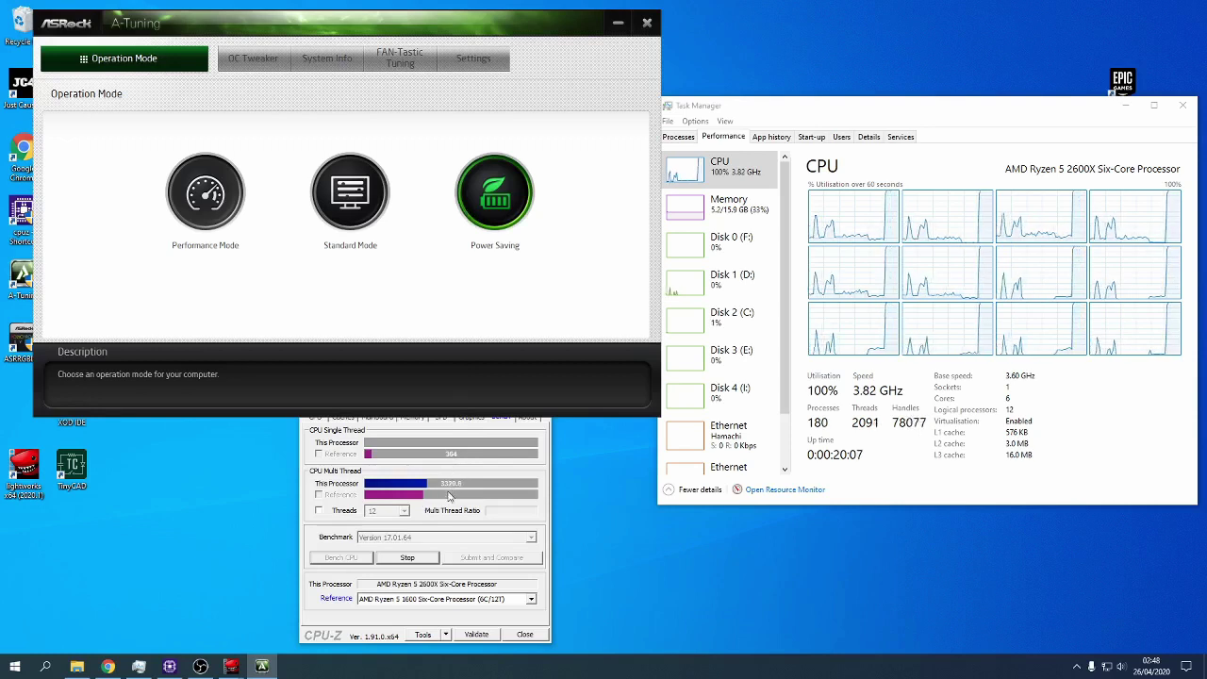
Return A-Tuning to Performance Mode and show the OC Tweaker page.
left_click(223, 189)
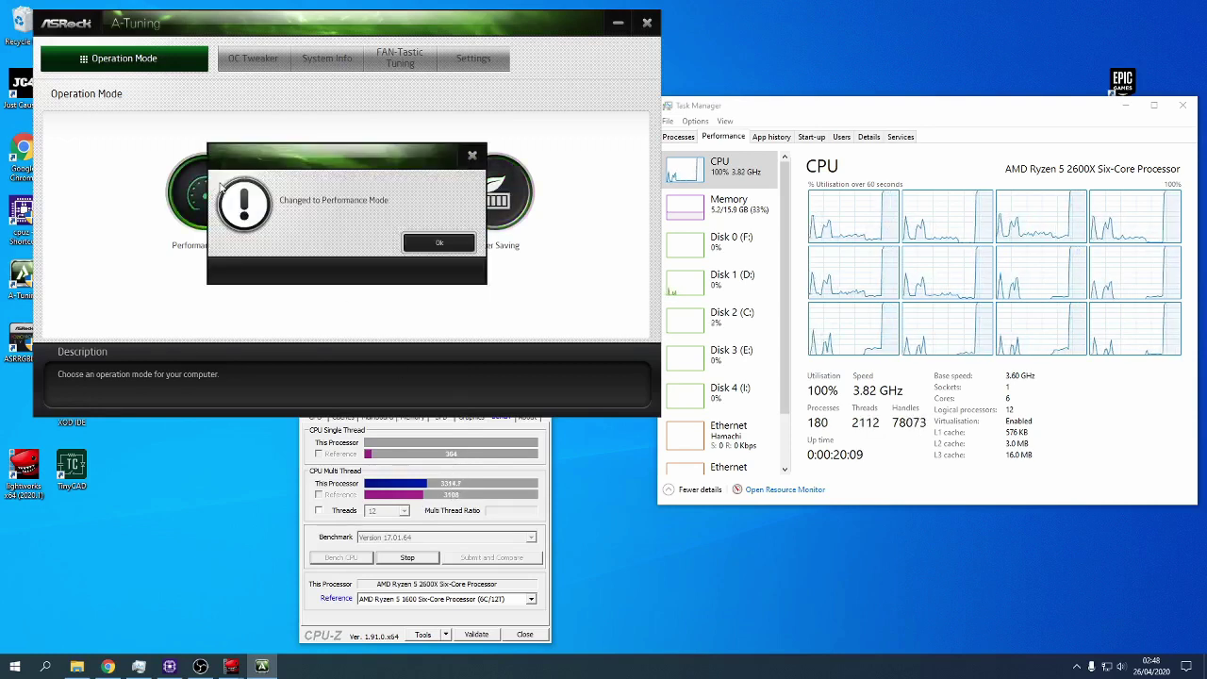
left_click(438, 243)
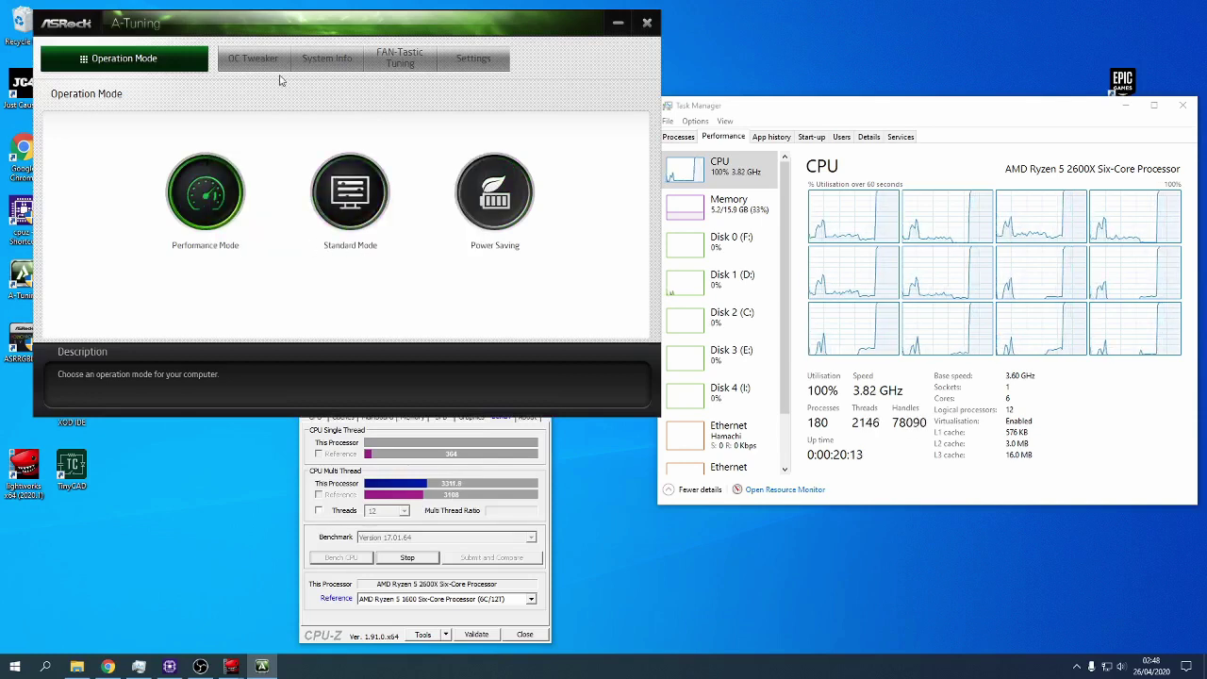
left_click(262, 55)
Select, load and apply the 4000MHz OC profile, setting CPU Speed to 4000 MHz.
left_click(122, 122)
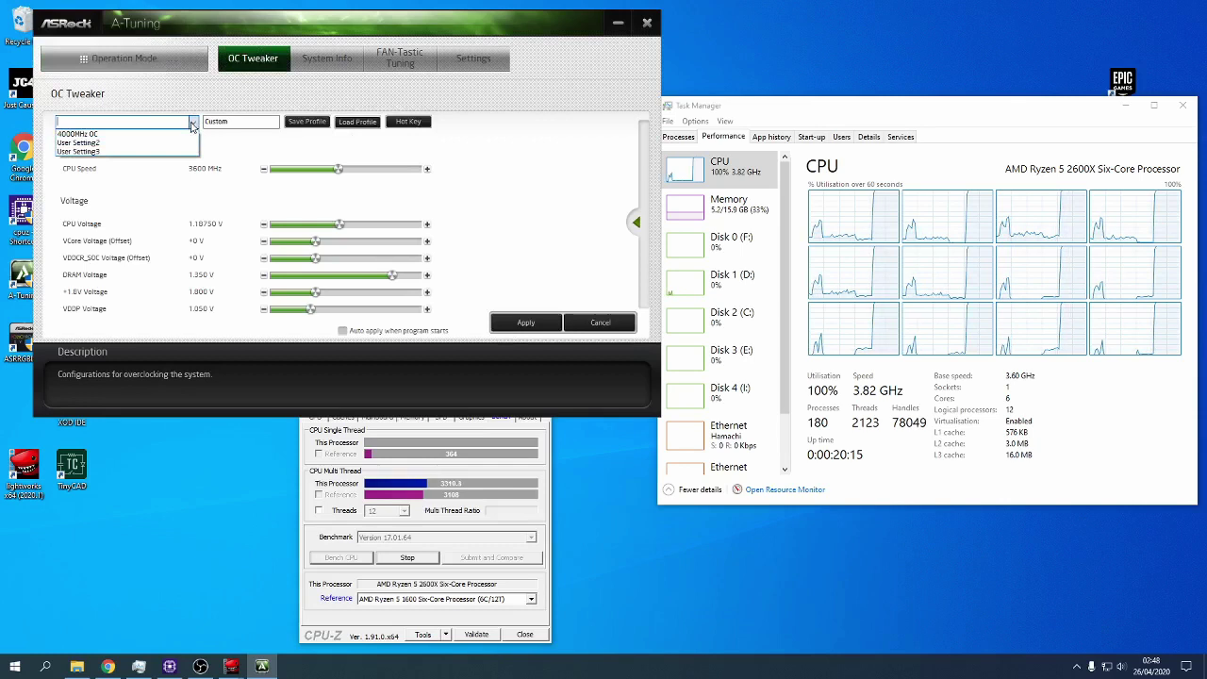
left_click(123, 135)
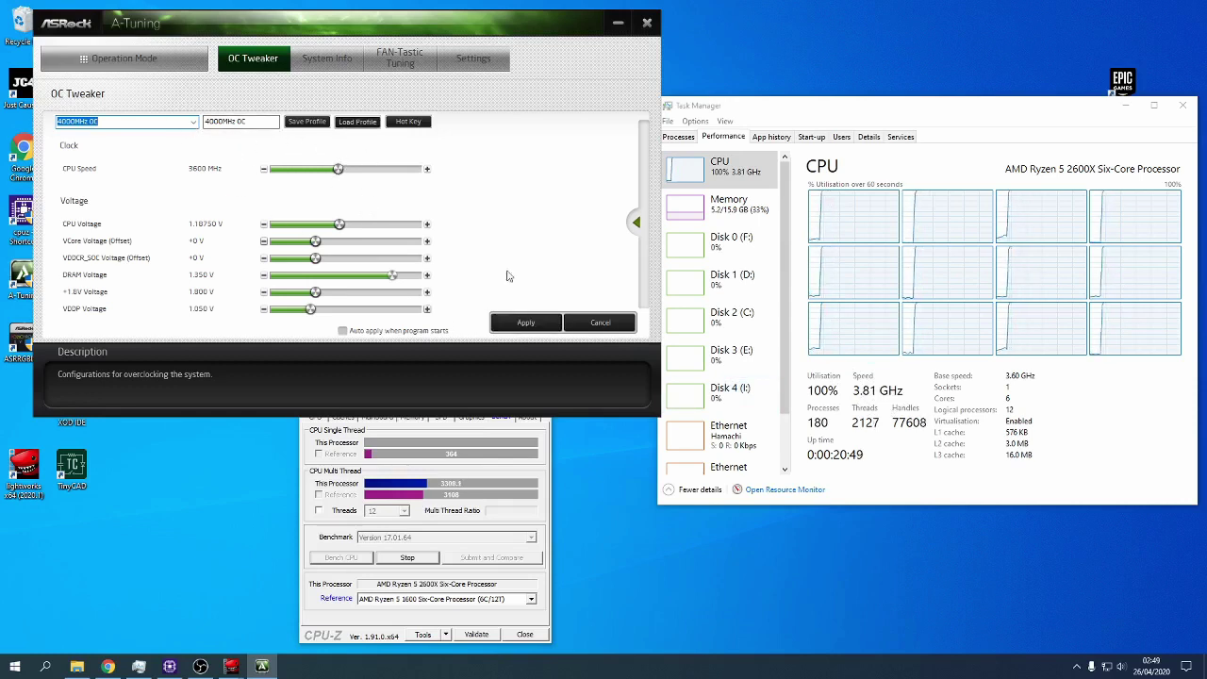
left_click(540, 324)
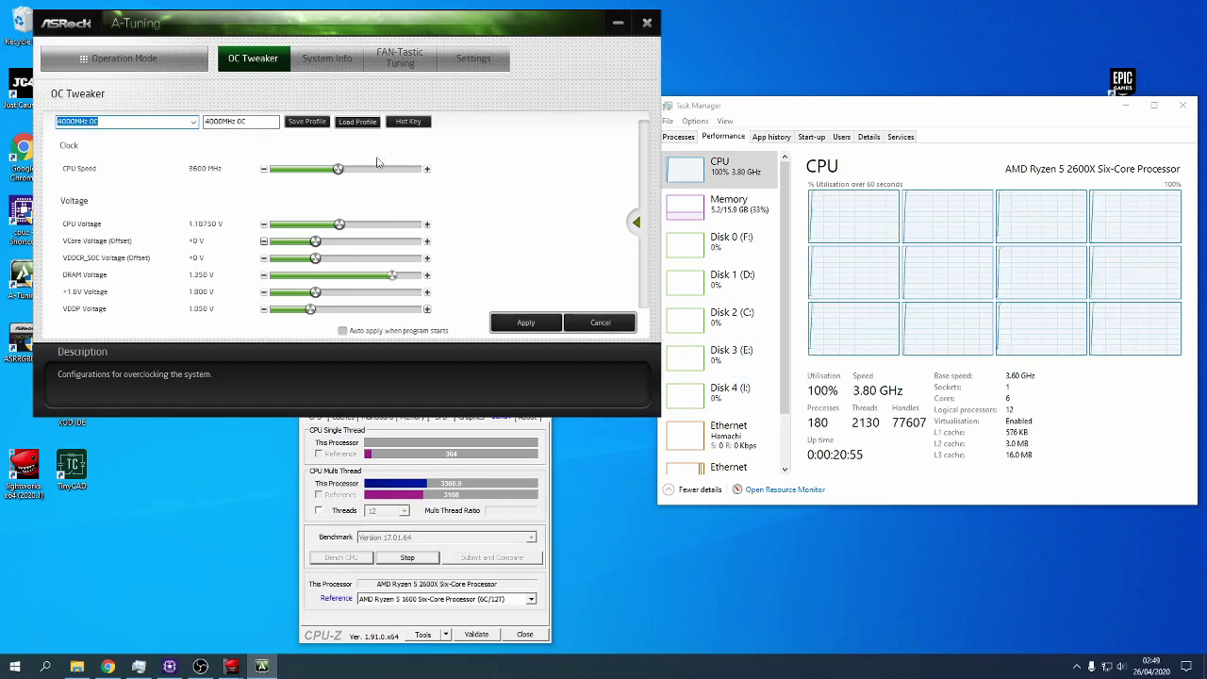
left_click(358, 121)
left_click(534, 324)
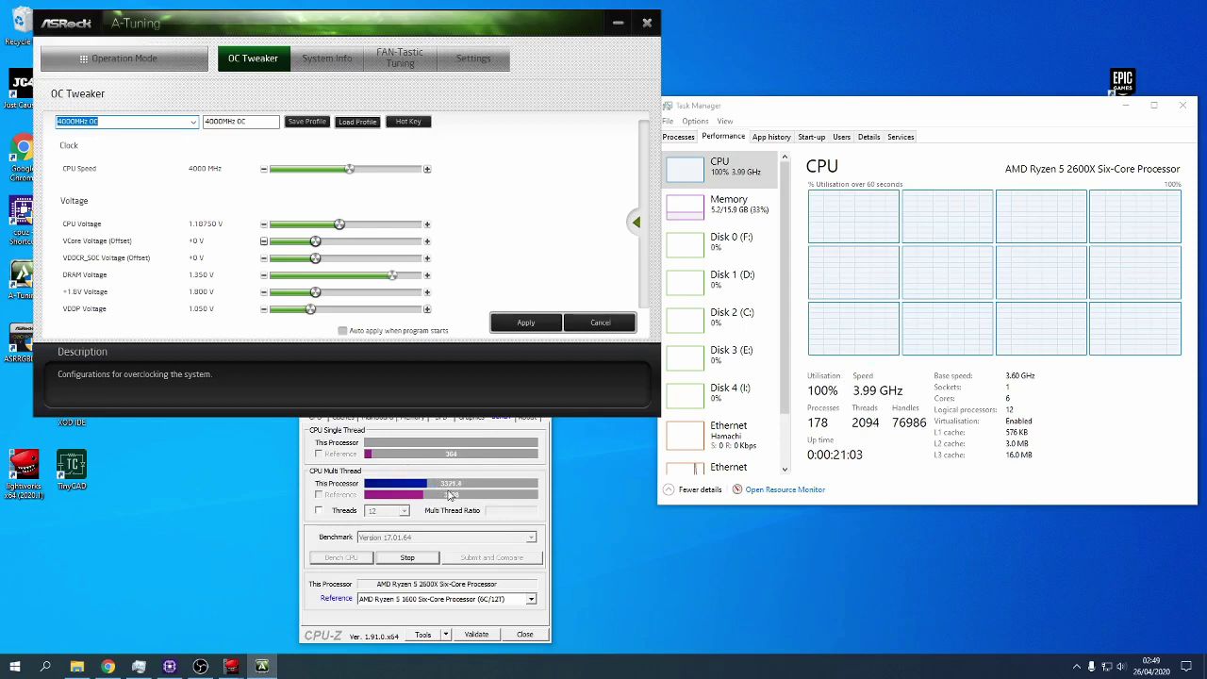
Keep the 4 GHz stress test running and view A-Tuning's System Info showing 74°C and 1.168 V.
left_click(420, 561)
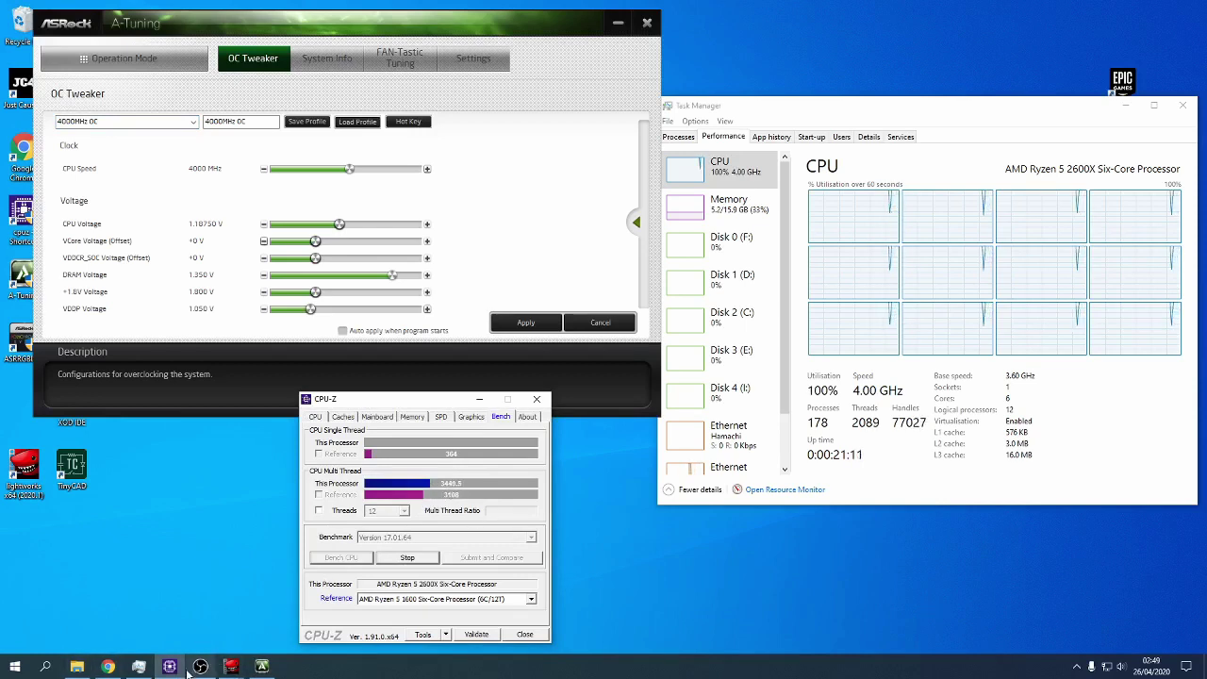
mouse_move(231, 666)
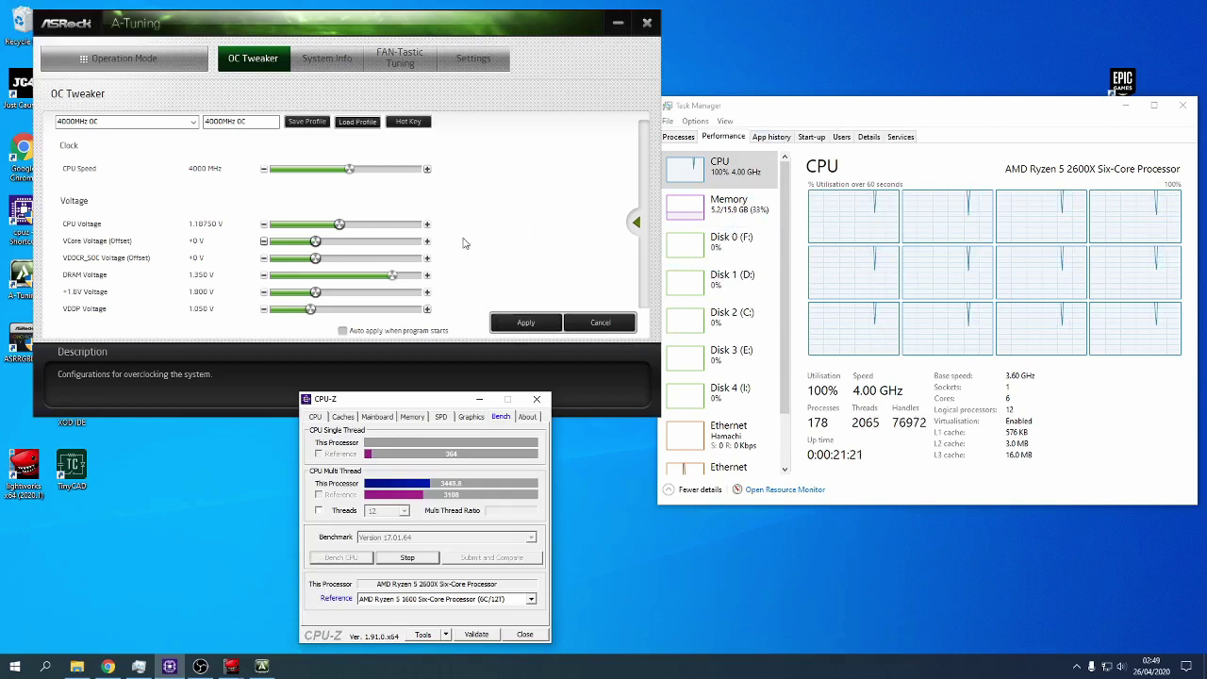
left_click(325, 59)
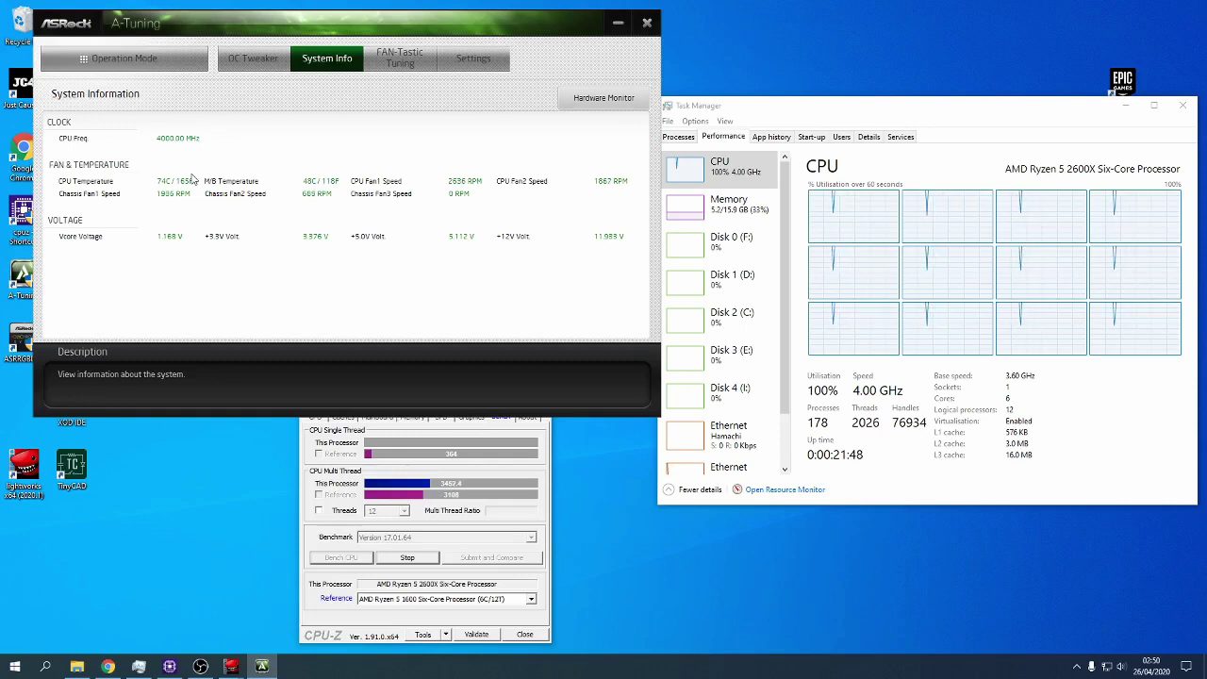
Stop the CPU-Z stress test and move Task Manager lower as the CPU cools to 54°C.
left_click(406, 559)
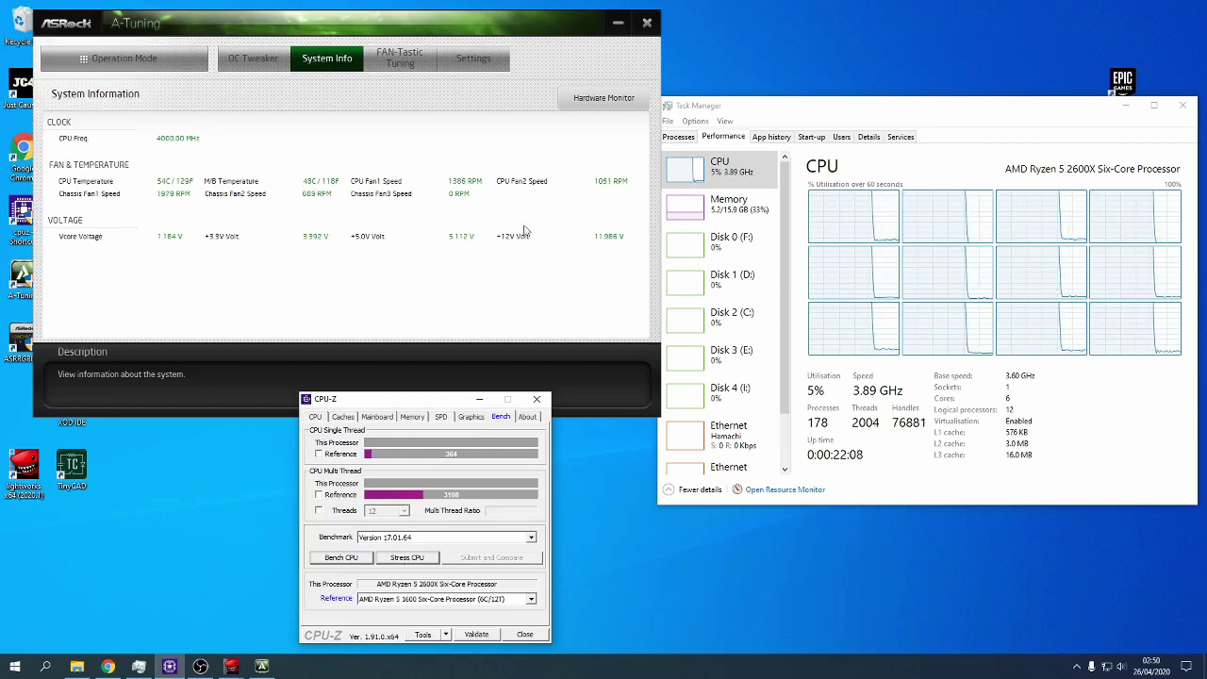
mouse_move(939, 108)
left_mouse_down()
mouse_move(907, 109)
mouse_move(895, 163)
left_mouse_up()
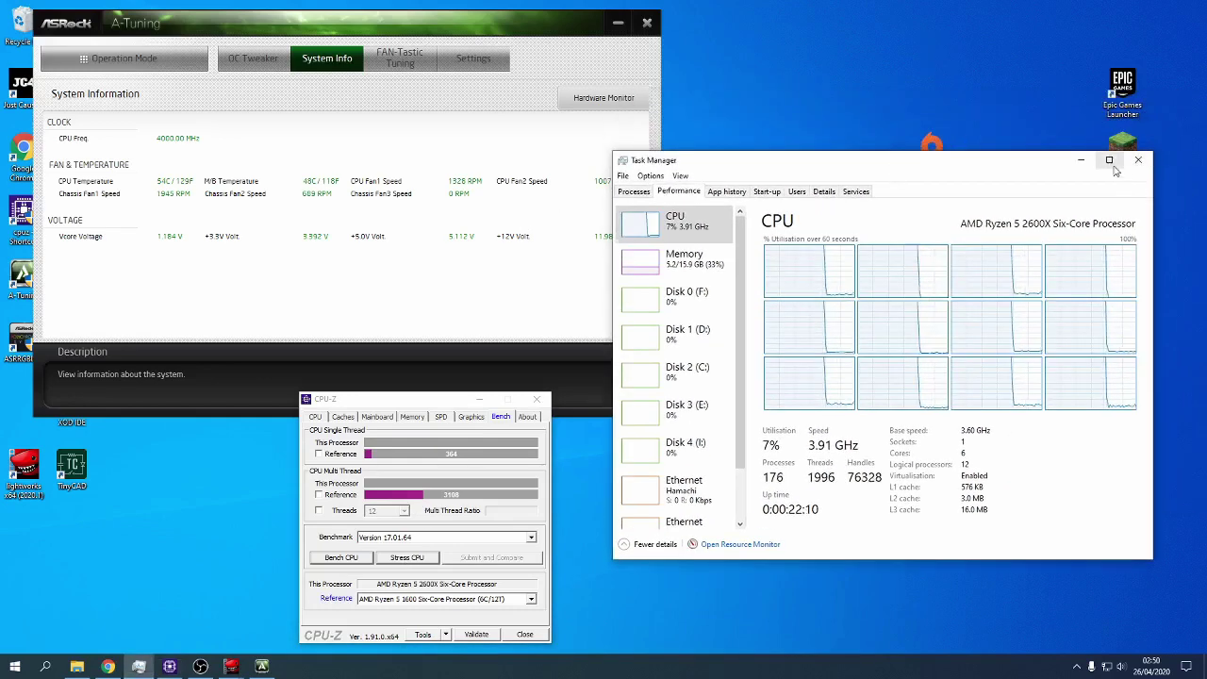
Minimize Task Manager and close the stray Command & Conquer launcher window.
left_click(1080, 160)
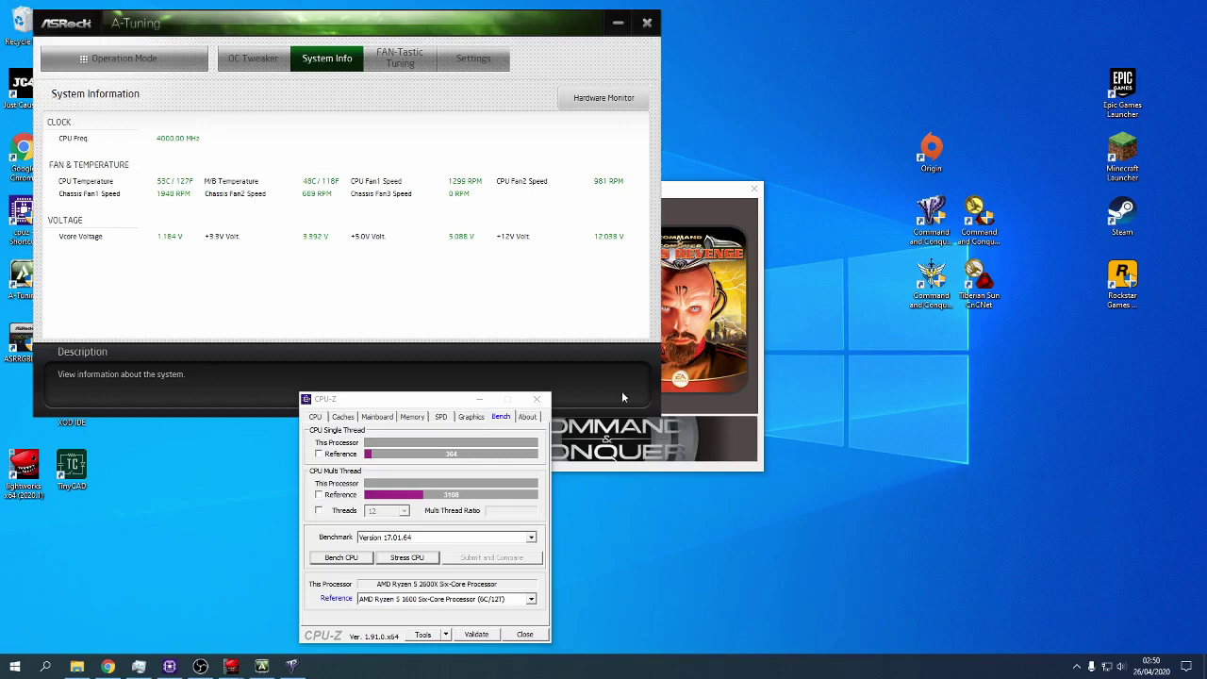
left_click(698, 289)
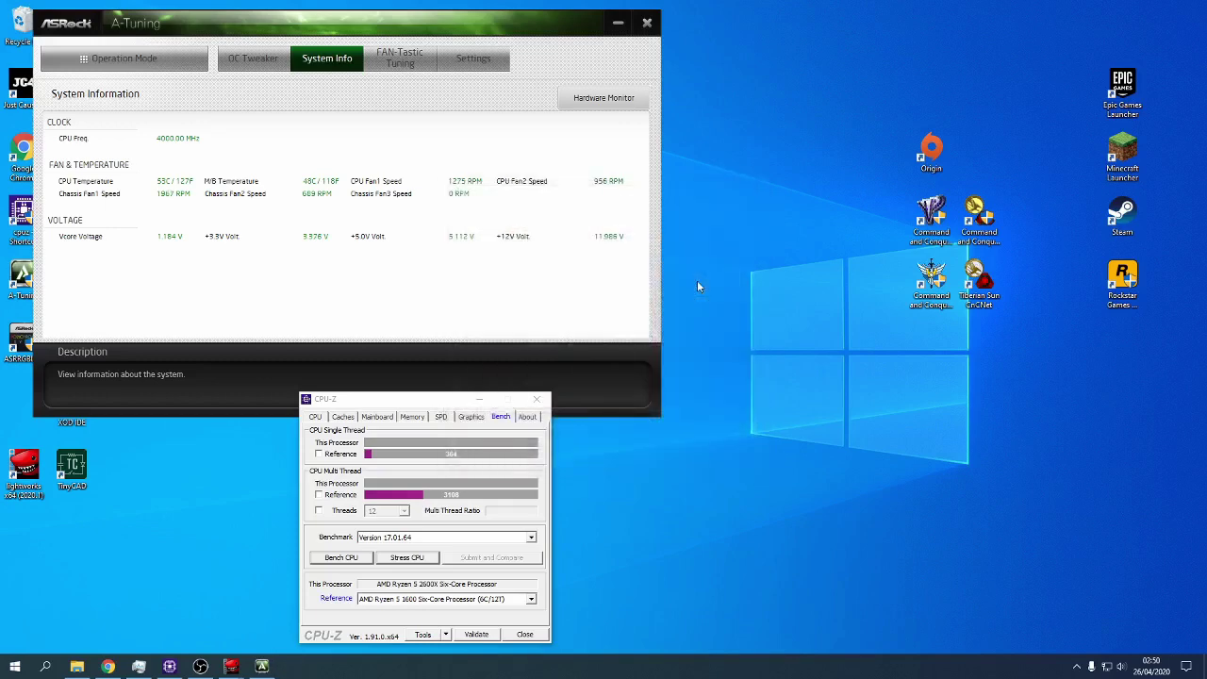